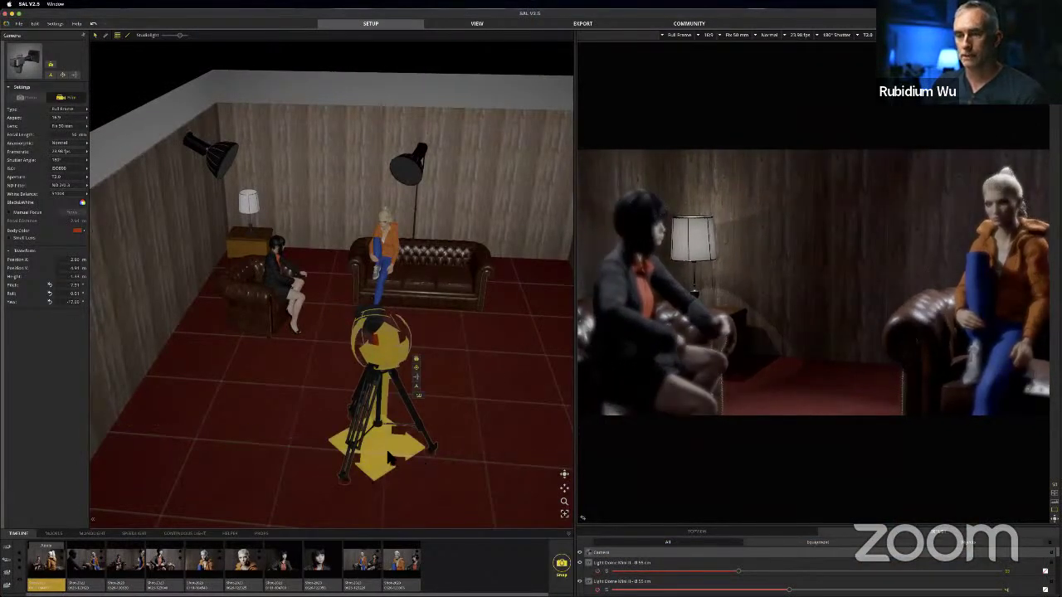
Step: Widen the 3D set view and review the saved snaps, discarding the unsaved changes and ending on the first snap
drag(578, 168, 632, 166)
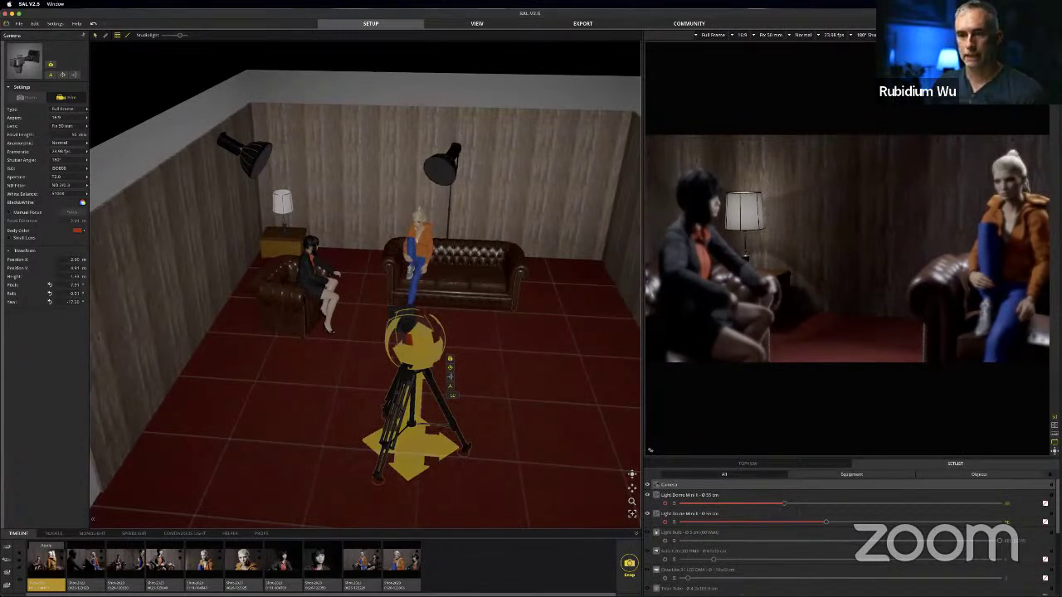
click(86, 562)
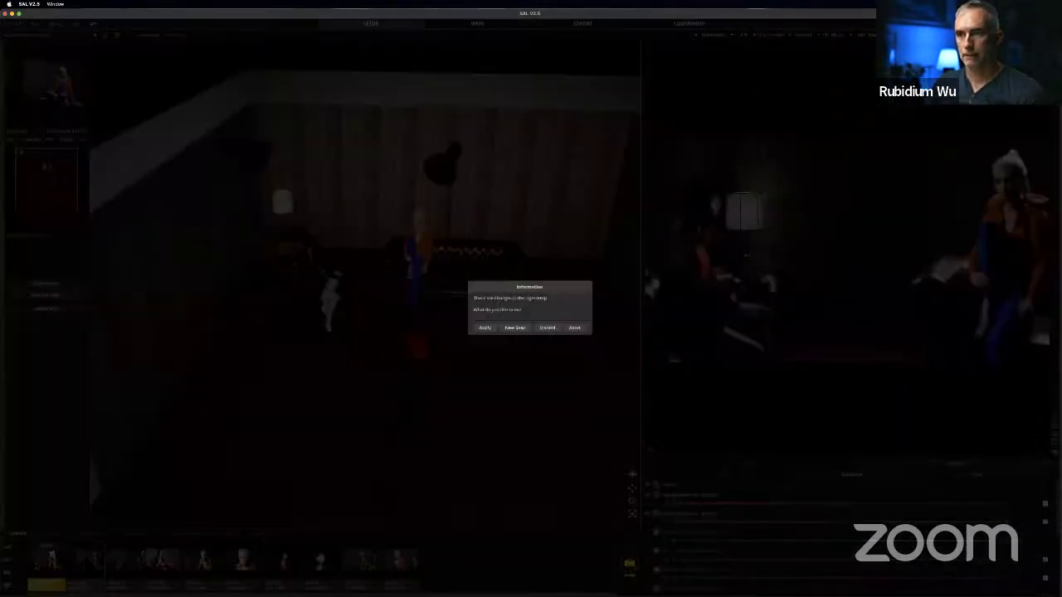
click(547, 329)
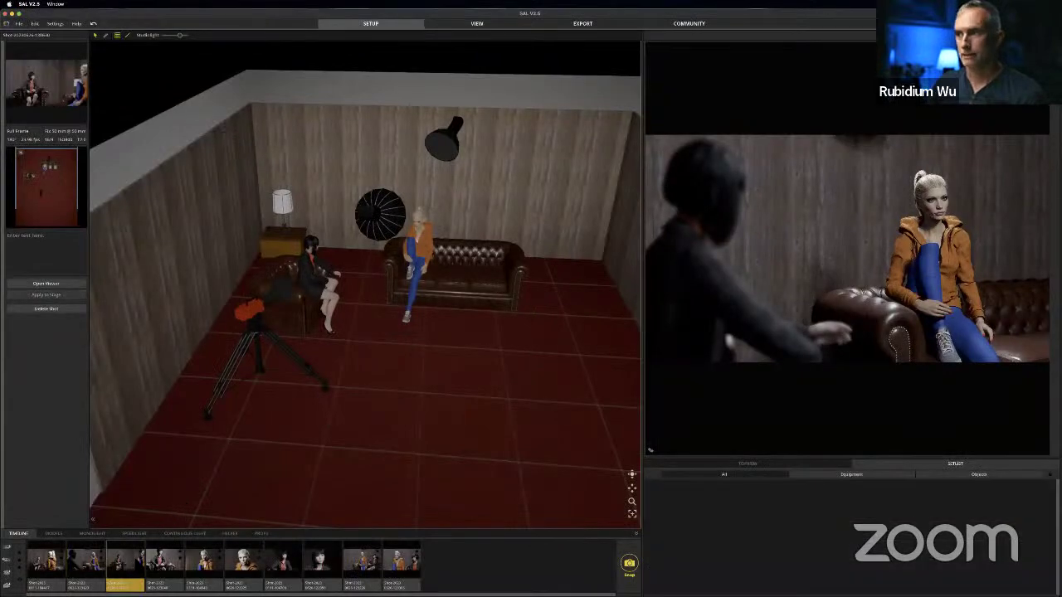
click(157, 562)
click(48, 562)
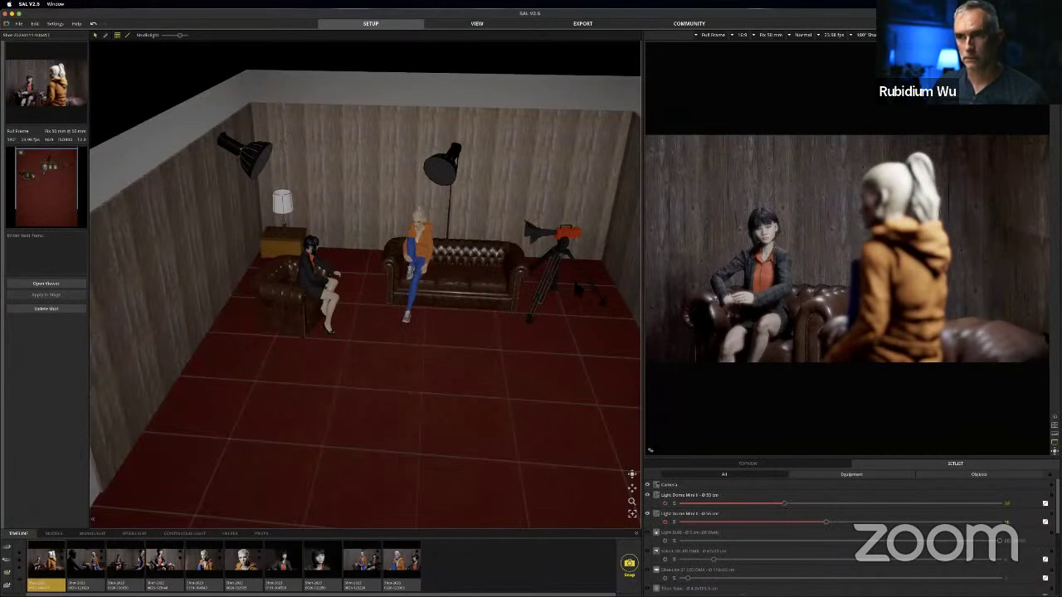
Step: Move the camera from beside the sofa to the open floor in front and frame a wide two-shot of both women
drag(572, 302, 428, 475)
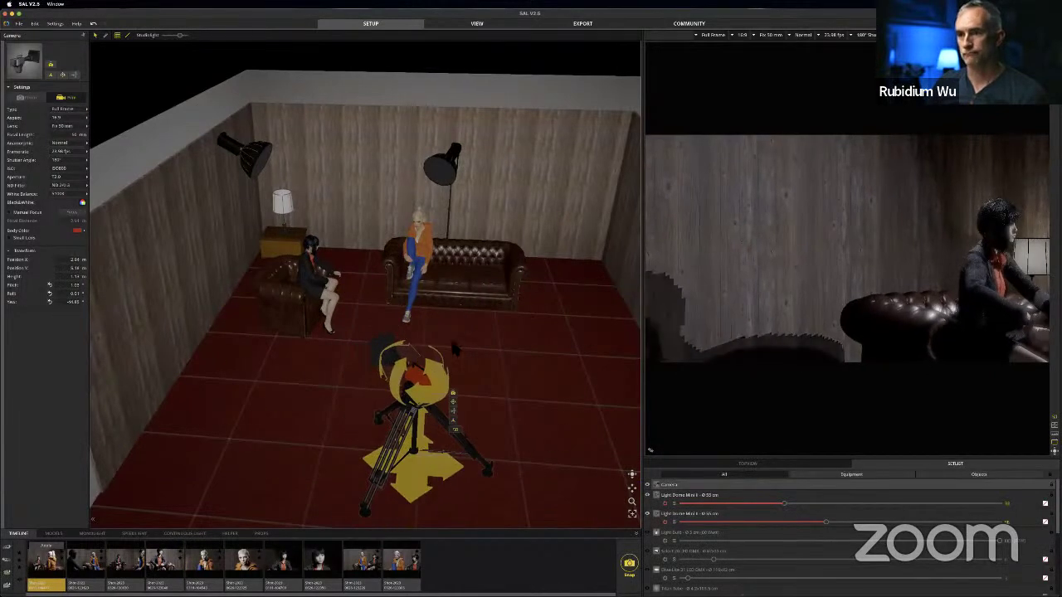
drag(460, 418, 410, 380)
drag(438, 469, 507, 522)
drag(500, 413, 483, 407)
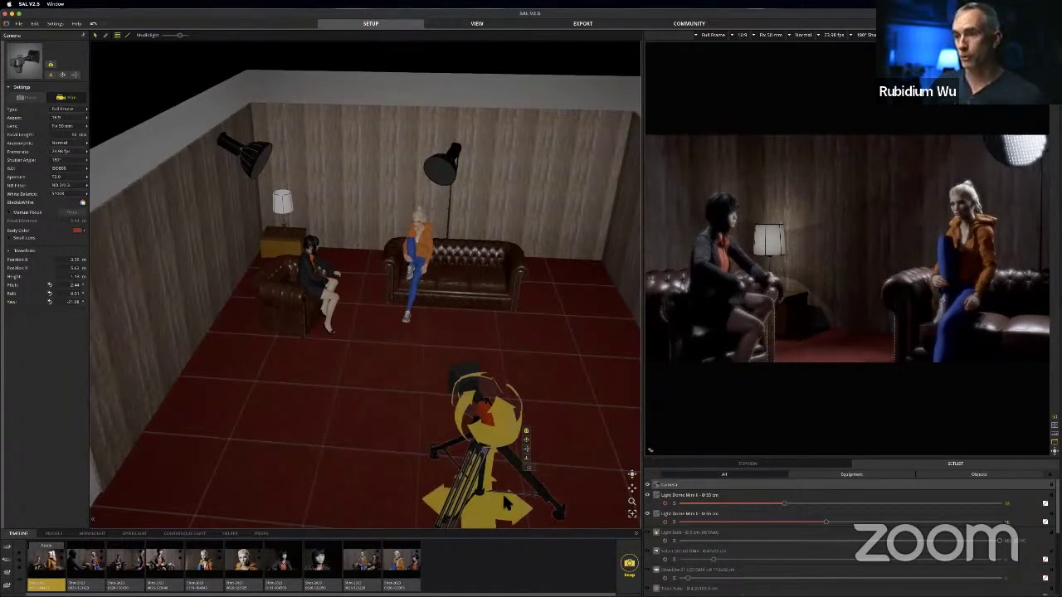
Step: Push the camera in toward the seating and frame the dark-haired woman in the armchair with the table lamp
drag(498, 515, 507, 446)
mouse_move(515, 373)
mouse_down()
mouse_move(535, 370)
mouse_move(518, 370)
mouse_move(532, 378)
mouse_up()
drag(498, 455, 490, 418)
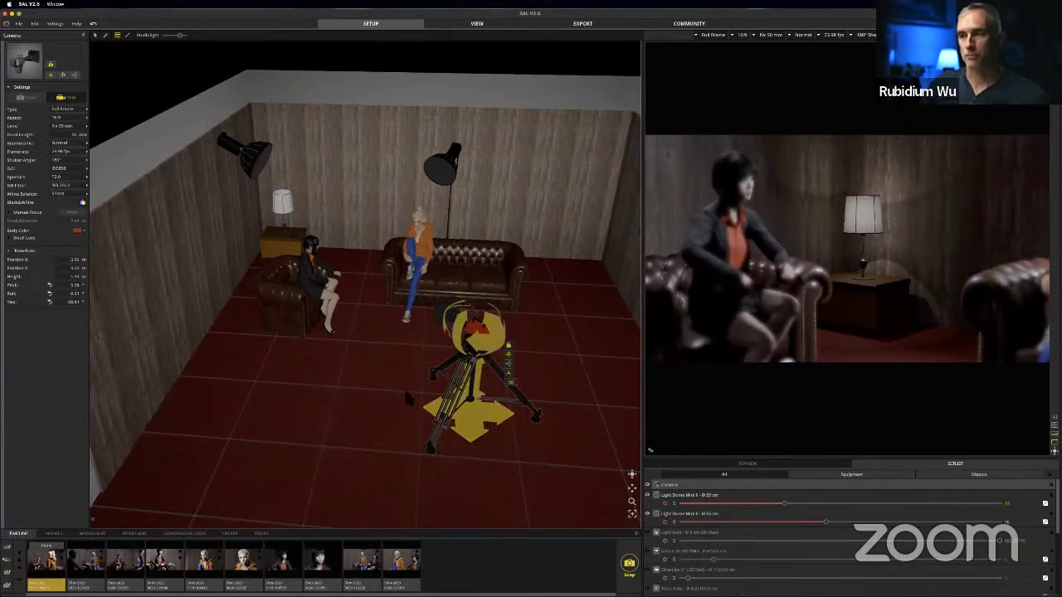
Step: Try camera positions across the set and place it beyond the sofa's far end, looking past the blonde woman toward the armchair
drag(490, 421, 453, 421)
drag(437, 330, 212, 366)
drag(443, 409, 340, 396)
drag(360, 356, 587, 322)
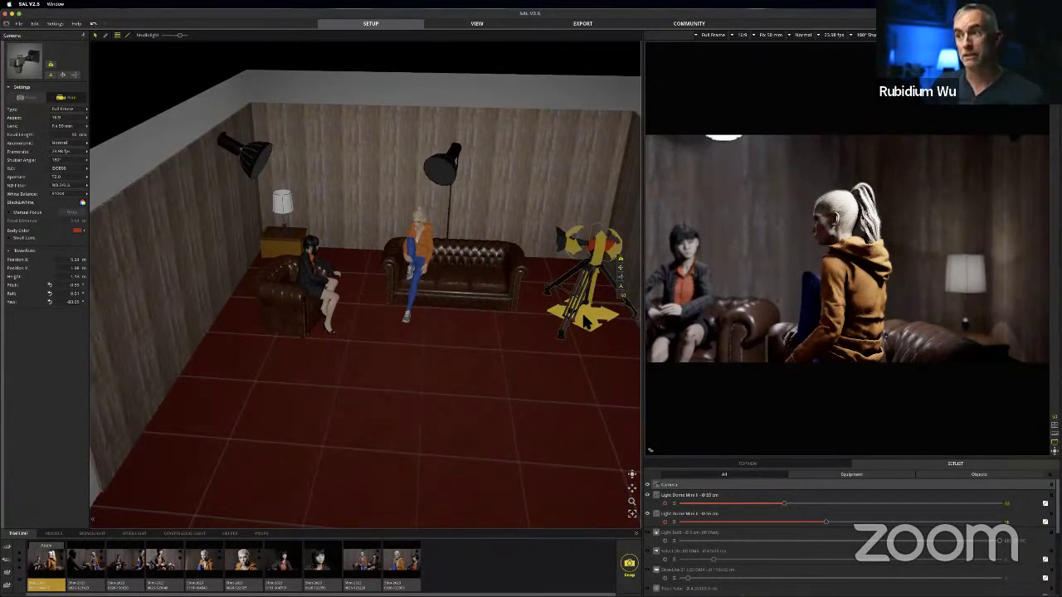
Step: Bring the camera back to the front of the set, move it in between the women and pan onto the blonde woman
drag(594, 320, 456, 472)
drag(438, 398, 453, 400)
drag(462, 465, 490, 409)
drag(478, 342, 499, 339)
drag(451, 421, 400, 389)
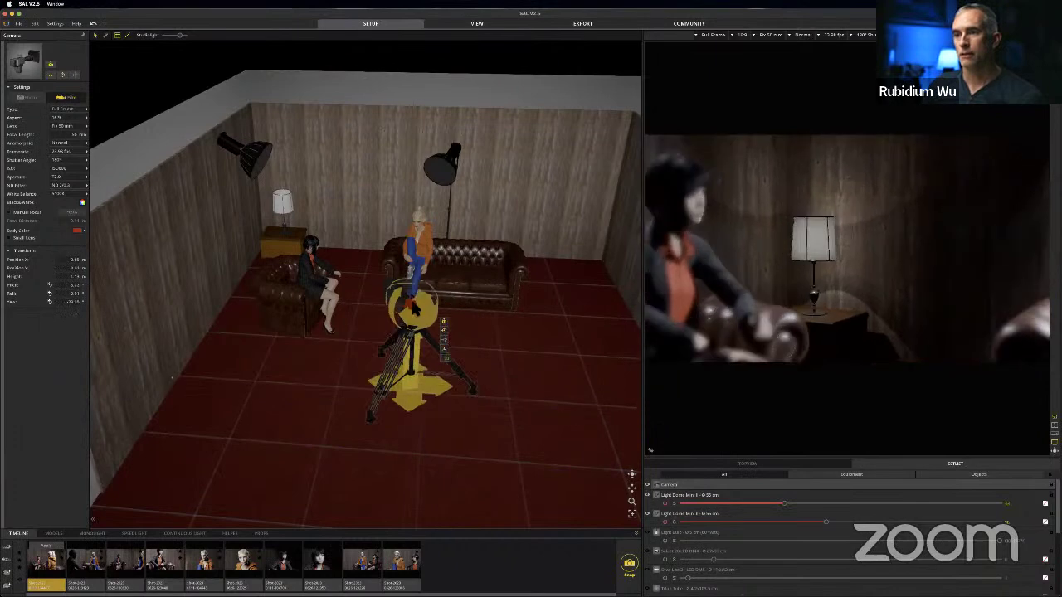
drag(425, 310, 400, 306)
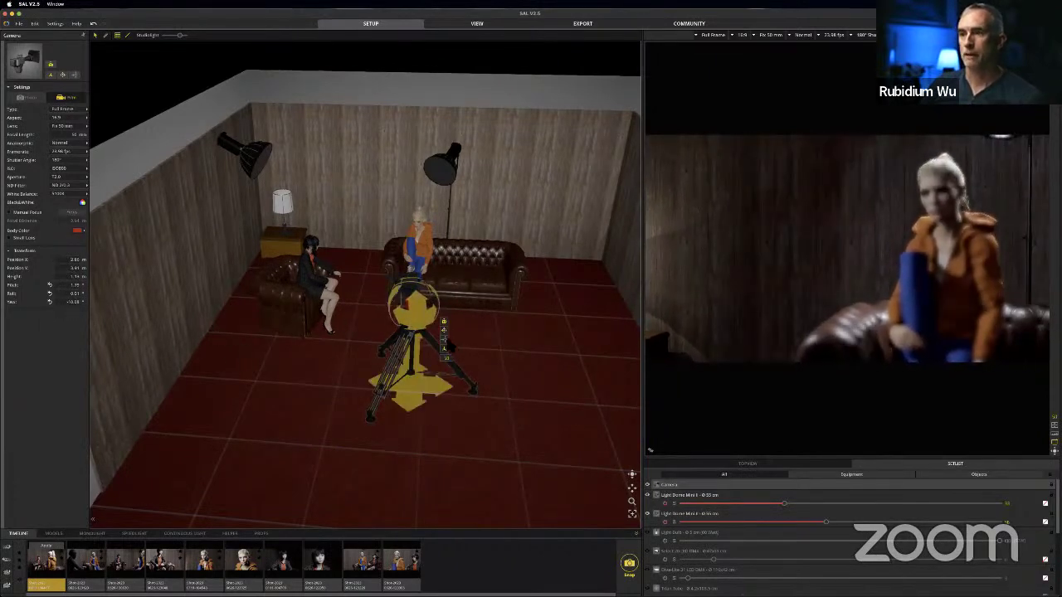
Step: Place the camera beside the armchair for an over-the-shoulder shot past the dark-haired woman toward the blonde woman
drag(412, 400, 466, 459)
drag(475, 374, 485, 376)
drag(468, 463, 264, 491)
drag(84, 396, 75, 390)
drag(289, 491, 279, 382)
drag(205, 336, 187, 330)
mouse_move(309, 394)
mouse_down()
mouse_move(319, 388)
mouse_move(296, 393)
mouse_up()
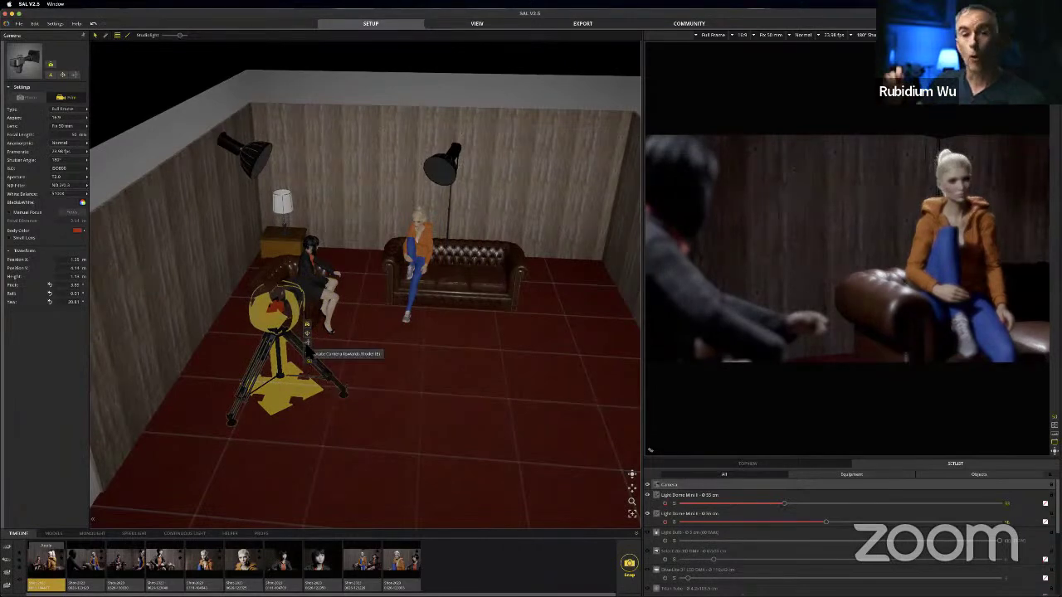
Step: Pull the camera back to a two-shot and push it in to a frontal close-up of the blonde woman
drag(296, 399, 417, 501)
mouse_move(415, 398)
mouse_down()
mouse_move(479, 408)
mouse_move(409, 388)
mouse_up()
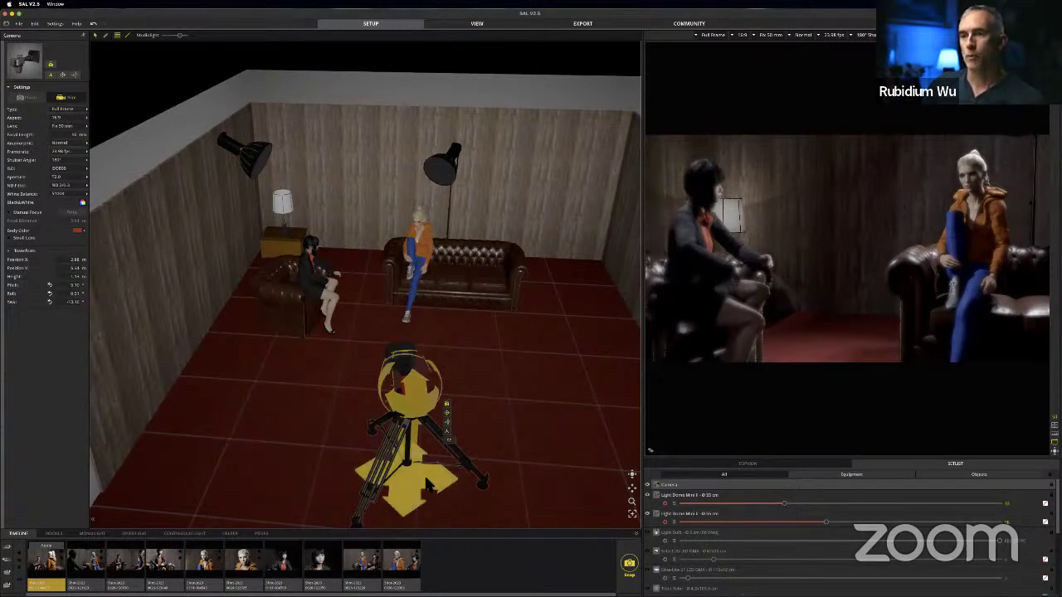
drag(429, 485, 419, 347)
drag(407, 272, 438, 308)
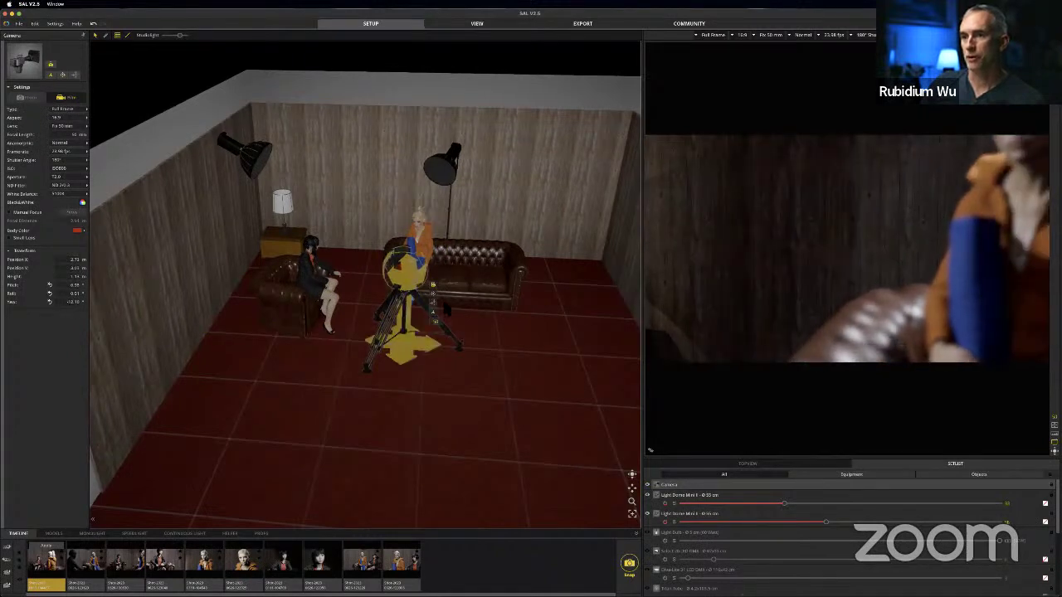
drag(405, 350, 402, 330)
drag(401, 268, 408, 429)
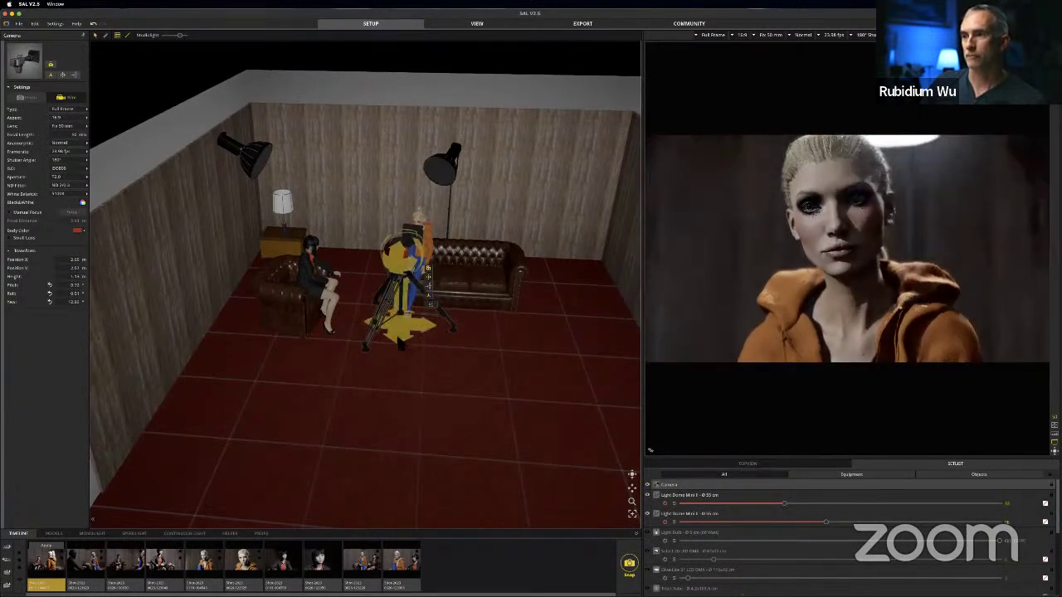
drag(404, 302, 404, 291)
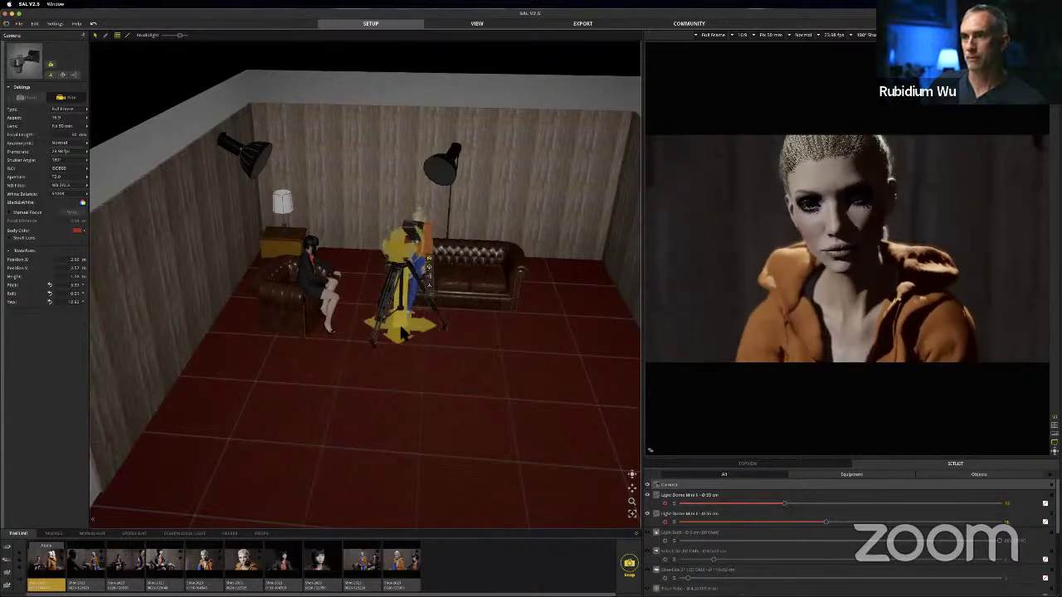
drag(406, 333, 392, 332)
Step: Switch the camera to the fixed 100 mm lens and reframe a tighter close-up of the blonde woman's face
click(769, 35)
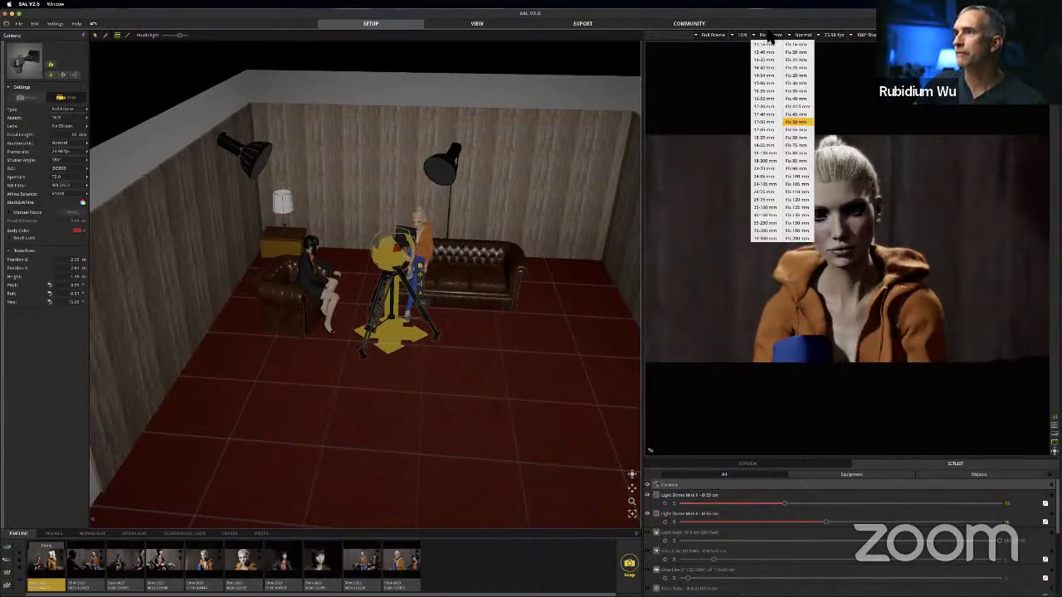
click(753, 24)
drag(392, 340, 399, 328)
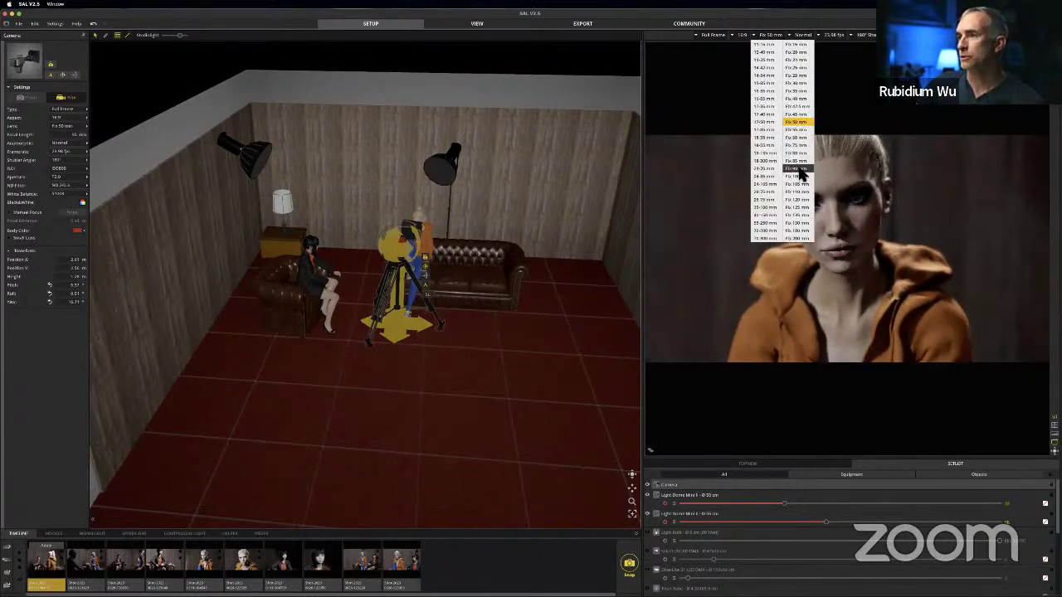
click(795, 176)
drag(398, 329, 395, 329)
drag(396, 287, 395, 299)
drag(394, 255, 395, 258)
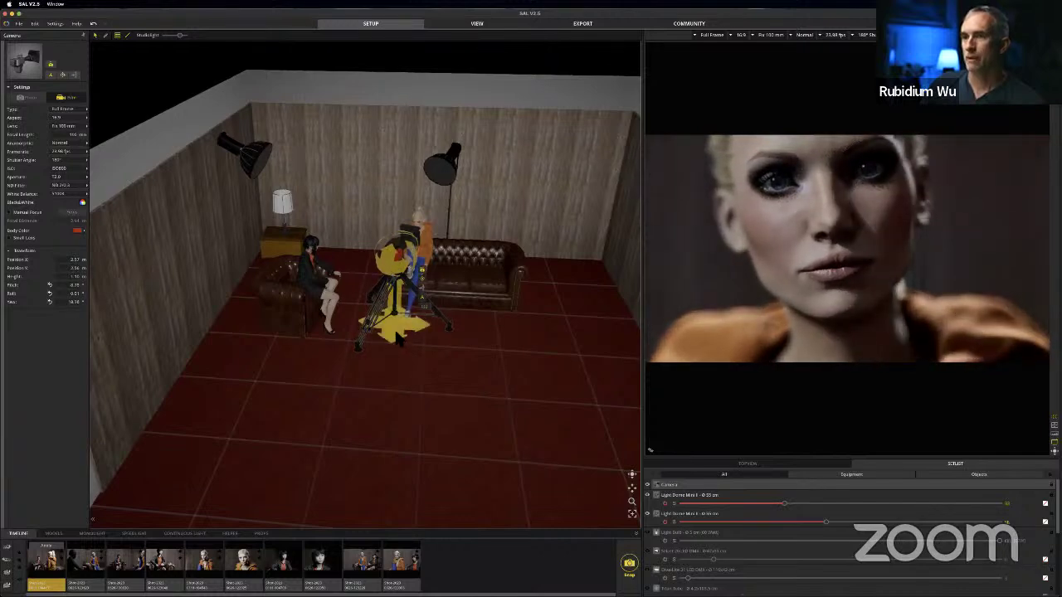
Step: Pull the camera far back from the blonde woman and switch to the 35-100 mm zoom lens for a wide view
drag(392, 328, 220, 535)
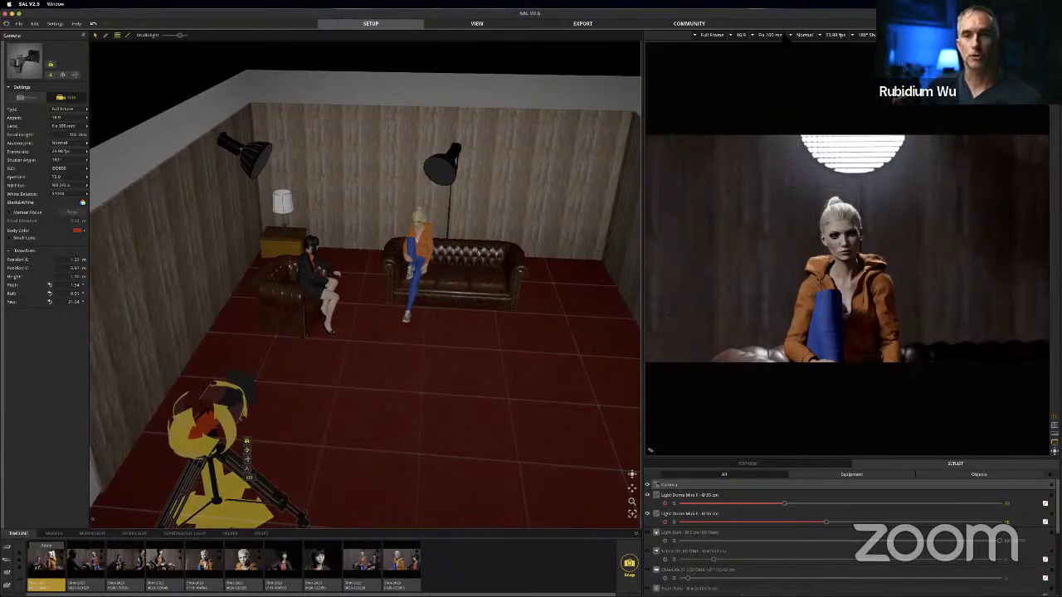
click(772, 37)
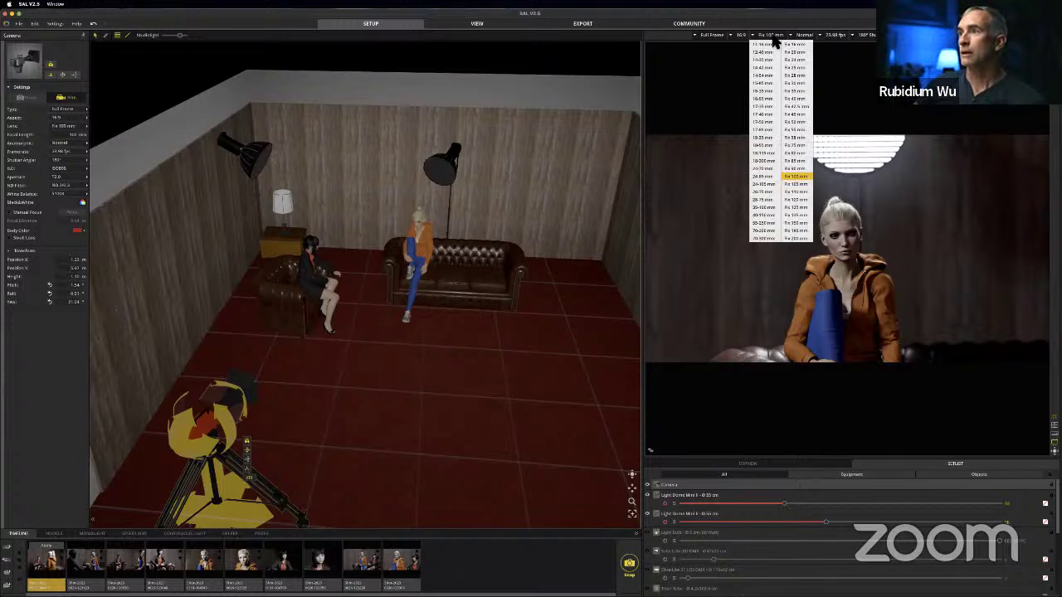
click(770, 212)
drag(248, 508, 266, 445)
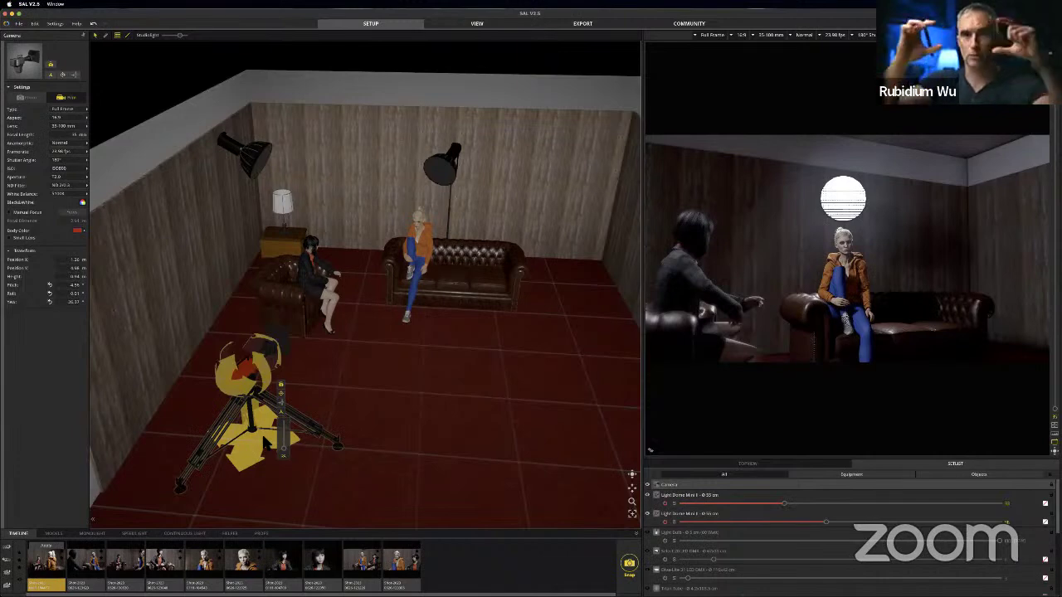
Step: Try the camera near the room's centre, then place it behind the armchair and fine-tune a wide shot of both women
drag(258, 455, 365, 375)
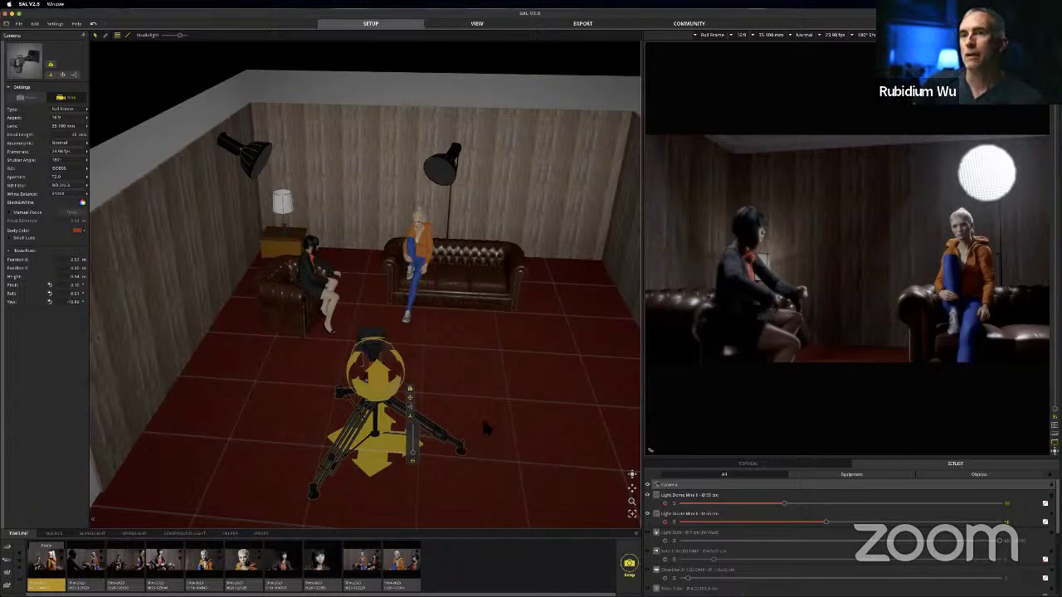
drag(376, 455, 397, 406)
drag(356, 335, 252, 481)
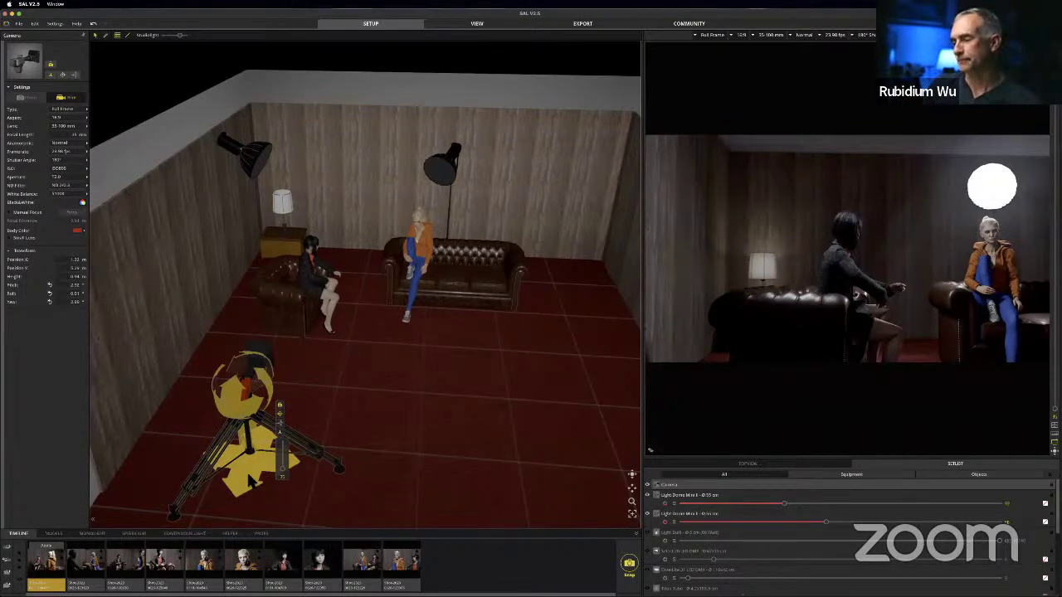
drag(246, 457, 259, 459)
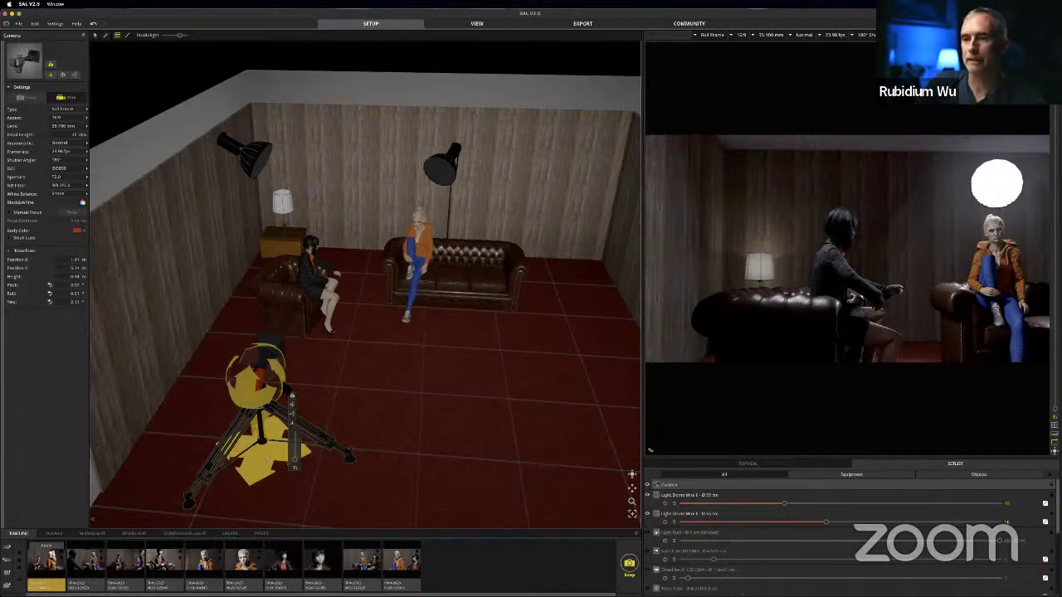
mouse_move(264, 456)
mouse_down()
mouse_move(304, 445)
mouse_move(365, 397)
mouse_move(267, 441)
mouse_up()
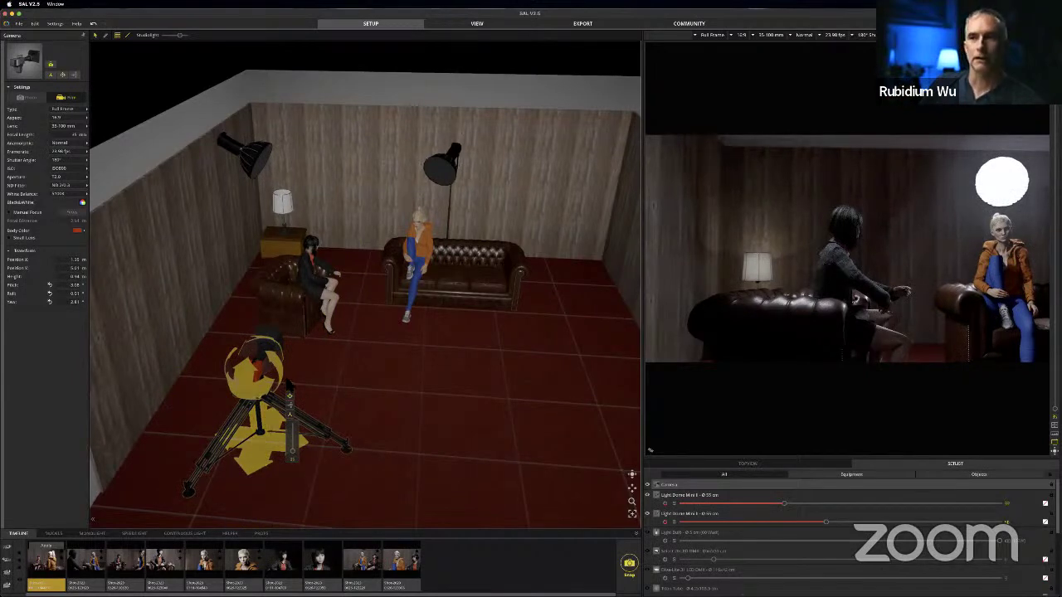
drag(248, 391, 265, 389)
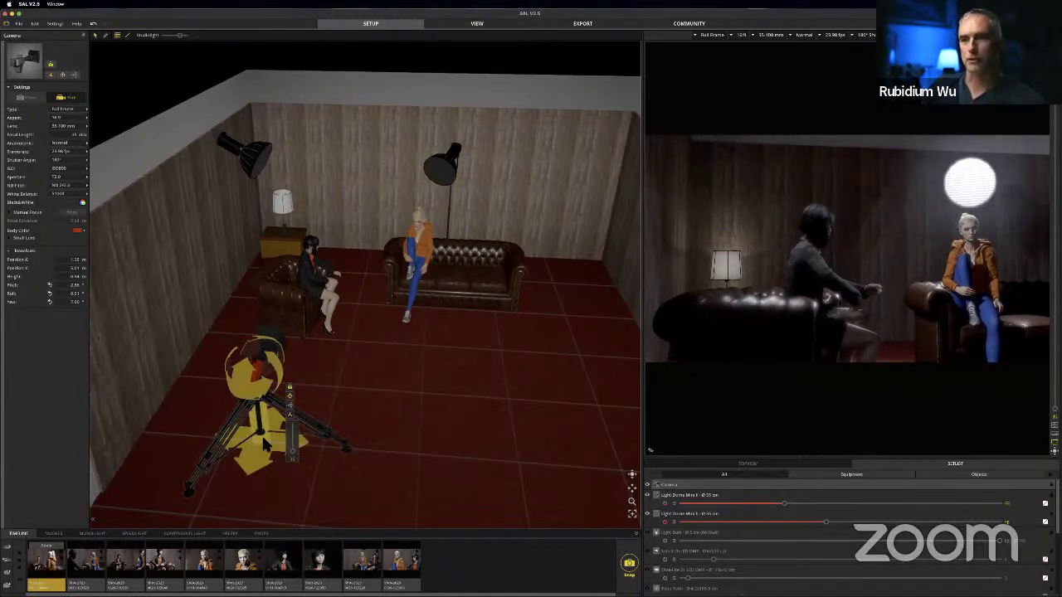
Step: Push the camera in past the dark-haired woman and aim it at the blonde woman on the sofa
drag(257, 455, 322, 384)
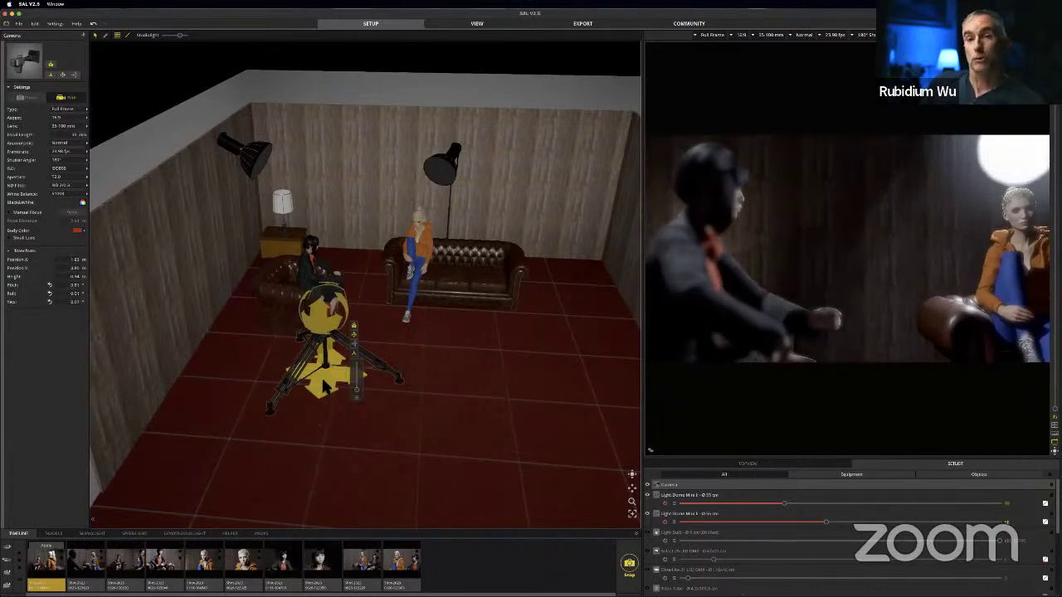
drag(326, 322, 174, 355)
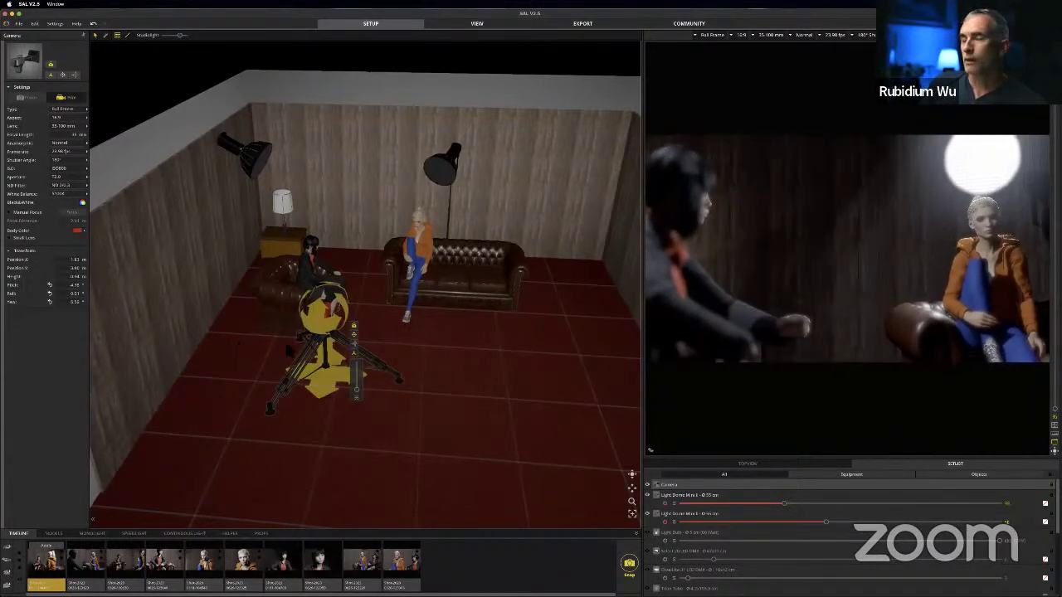
drag(347, 378, 359, 370)
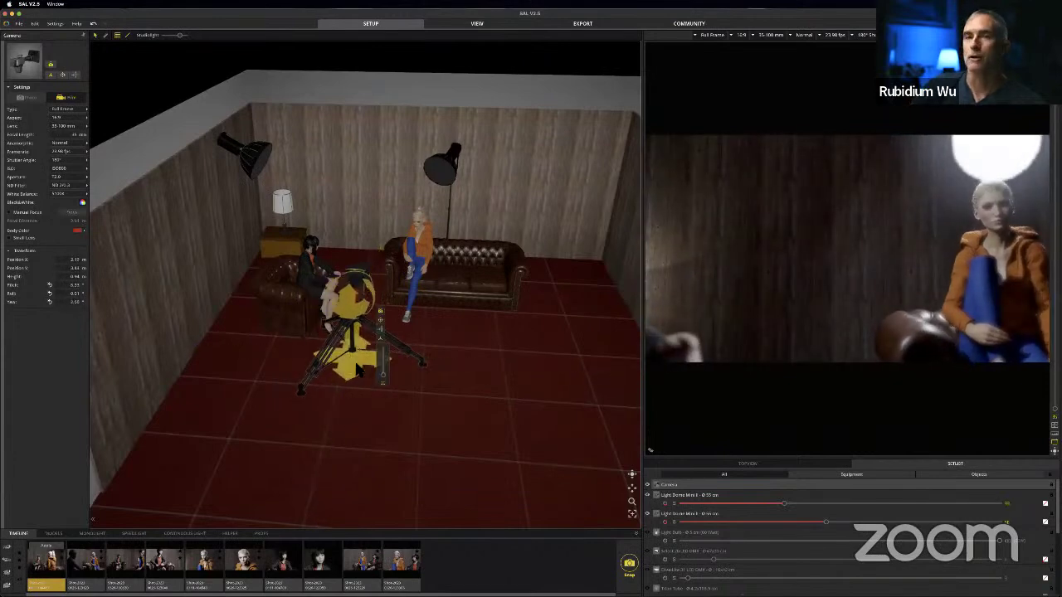
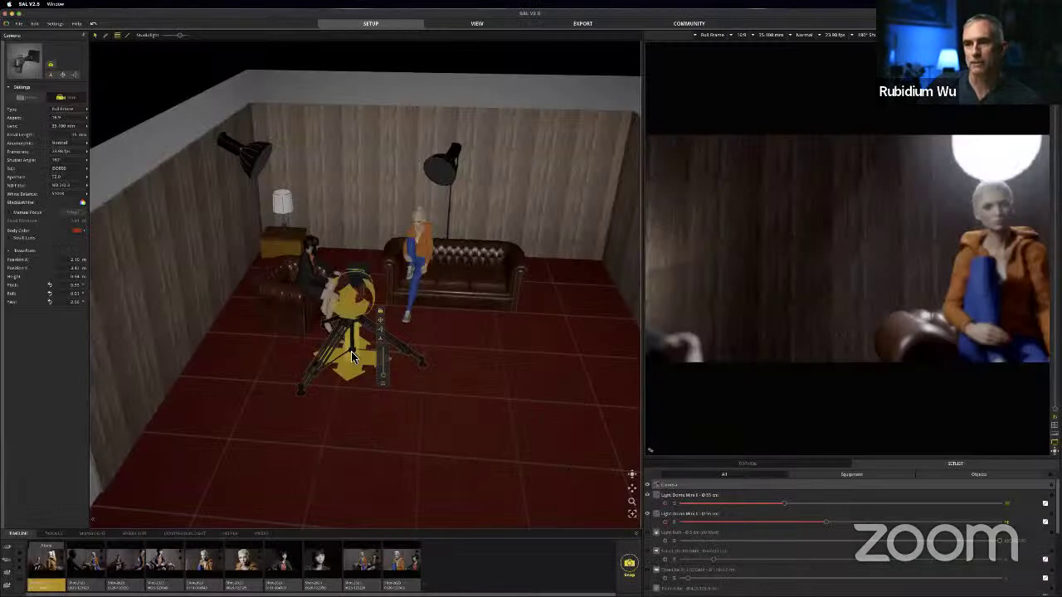
Step: Move the camera in front of the sofa and frame a two-shot with the table lamp between the women
drag(351, 351, 442, 375)
drag(699, 283, 963, 211)
drag(658, 267, 614, 284)
drag(415, 364, 440, 389)
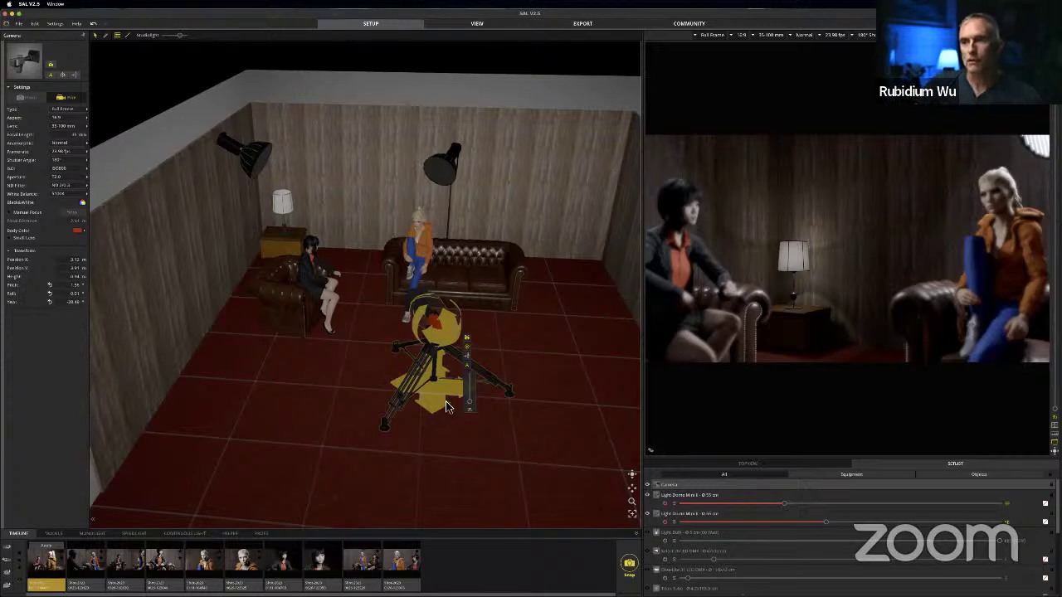
drag(449, 405, 425, 416)
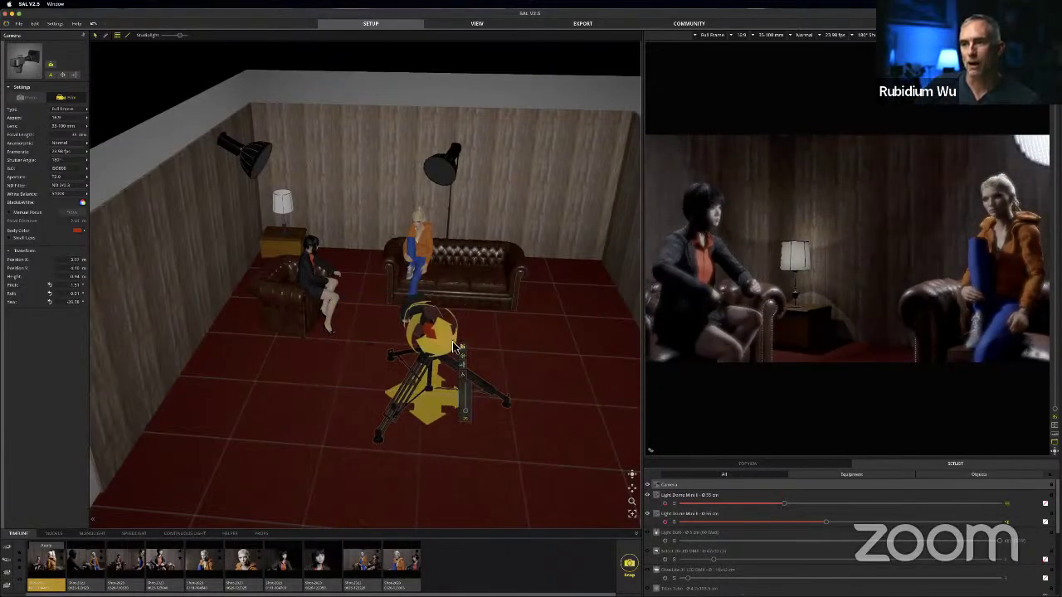
Step: Pan the camera off the dark-haired woman and shift it sideways for a single shot of the blonde woman
drag(452, 341, 243, 400)
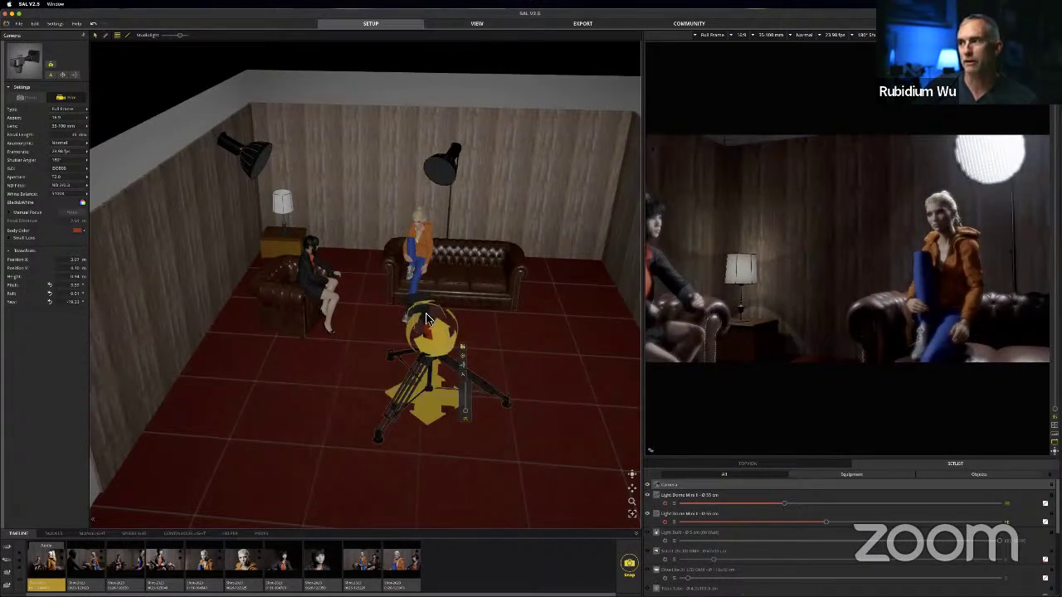
drag(436, 333, 466, 163)
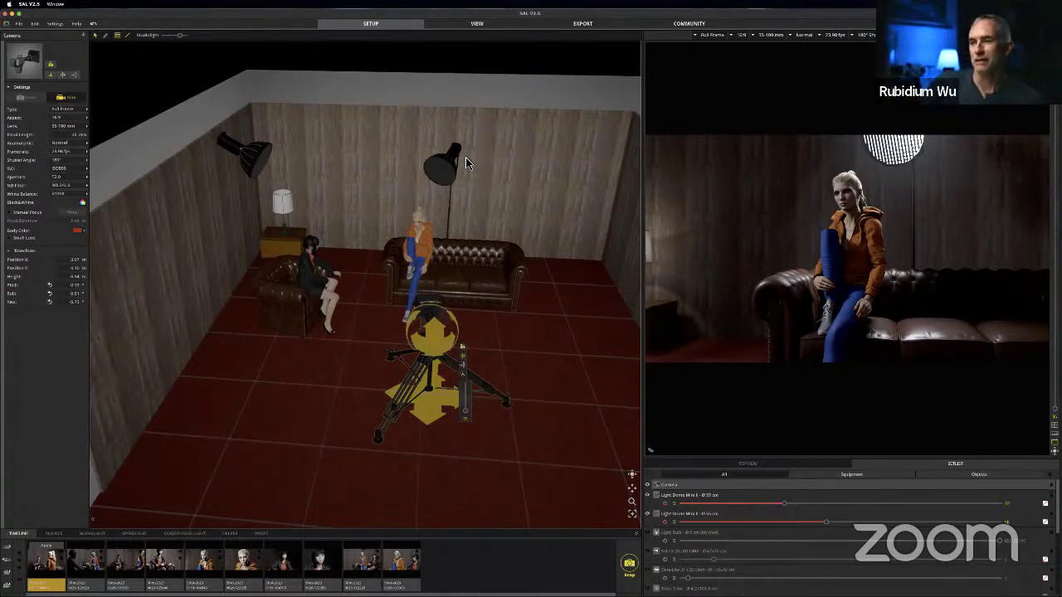
drag(438, 436, 383, 344)
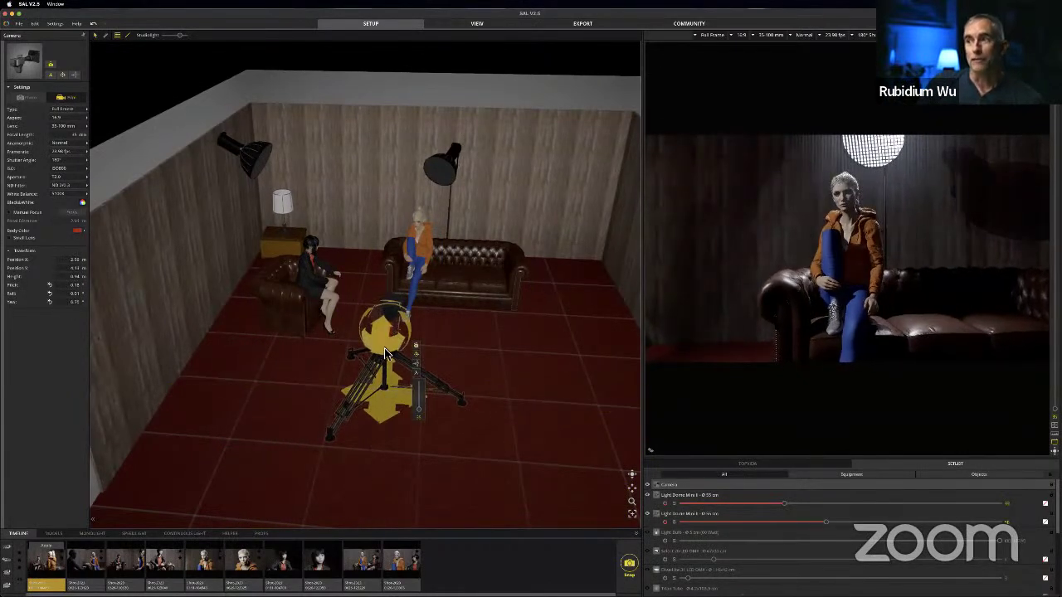
Step: Reframe the blonde woman off-centre with the camera, then discard the changes and open the stored two-shot of both women on the sofa
drag(517, 276, 557, 237)
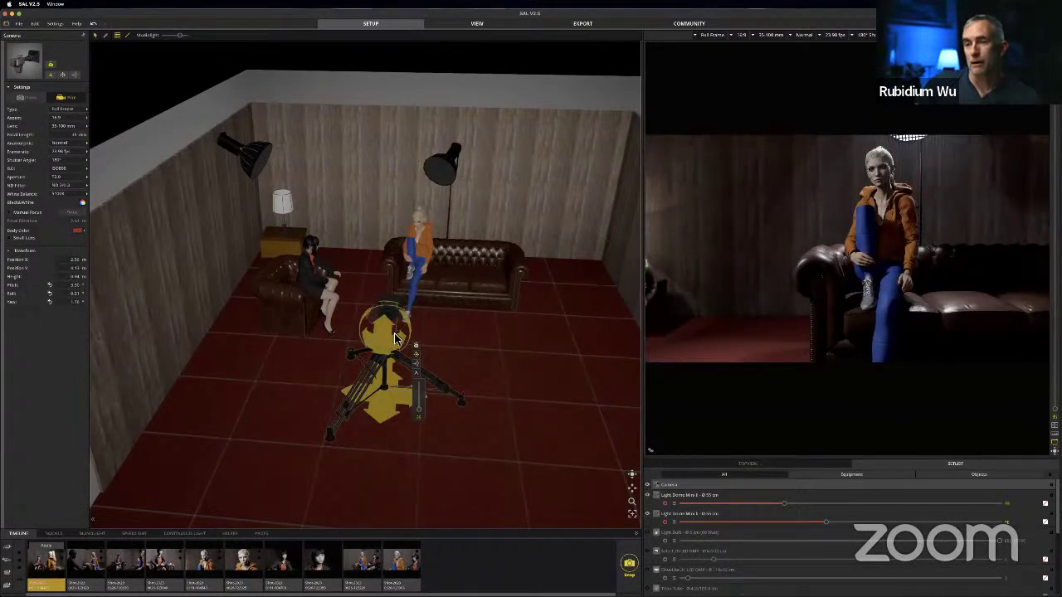
drag(393, 423, 382, 405)
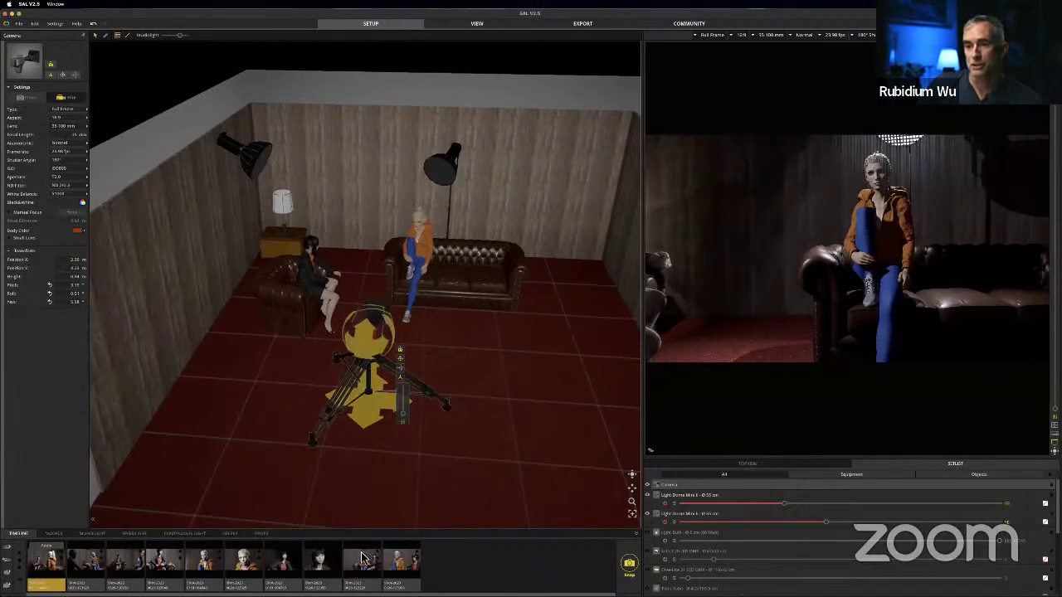
click(366, 567)
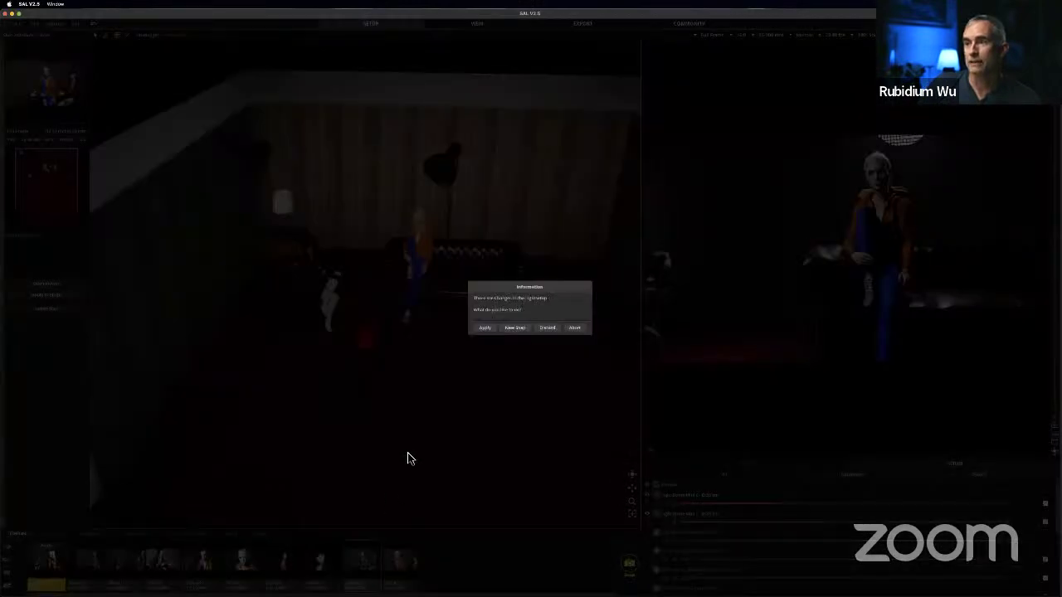
click(546, 327)
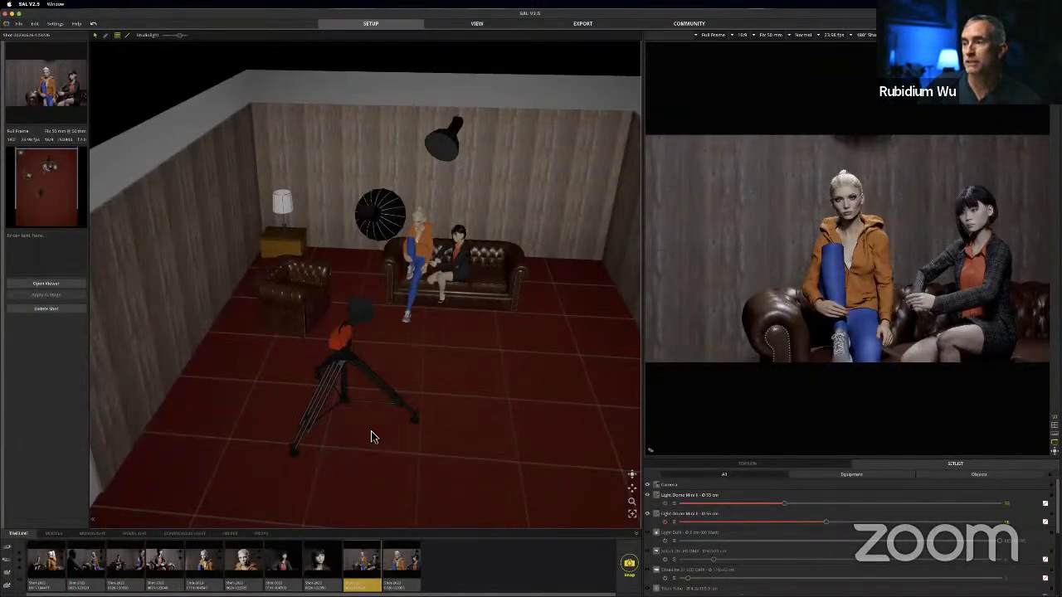
Step: Push the camera in on the two women on the sofa and turn off manual focus
click(346, 363)
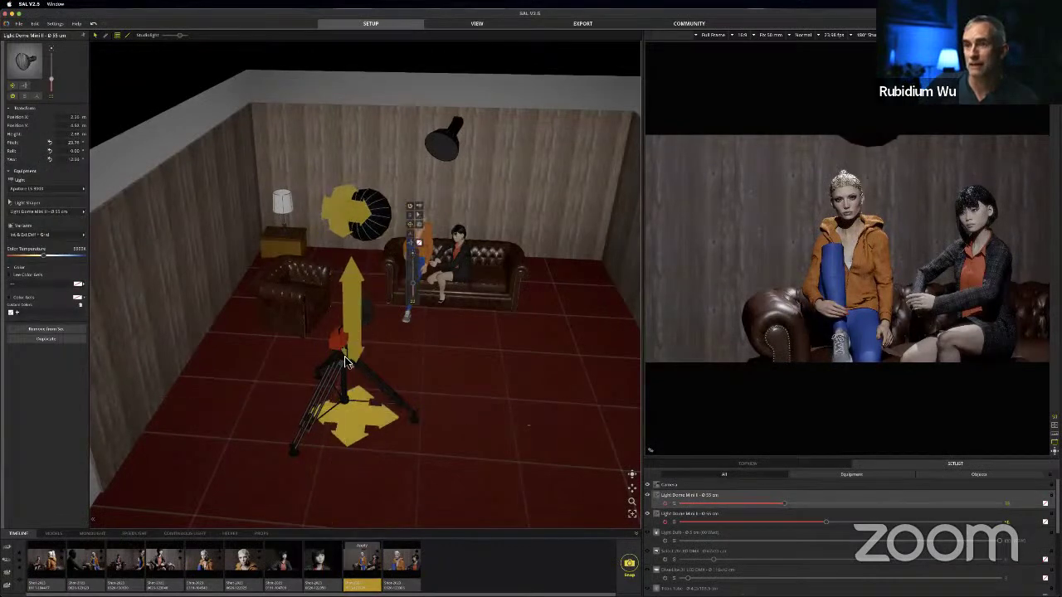
drag(377, 415, 364, 363)
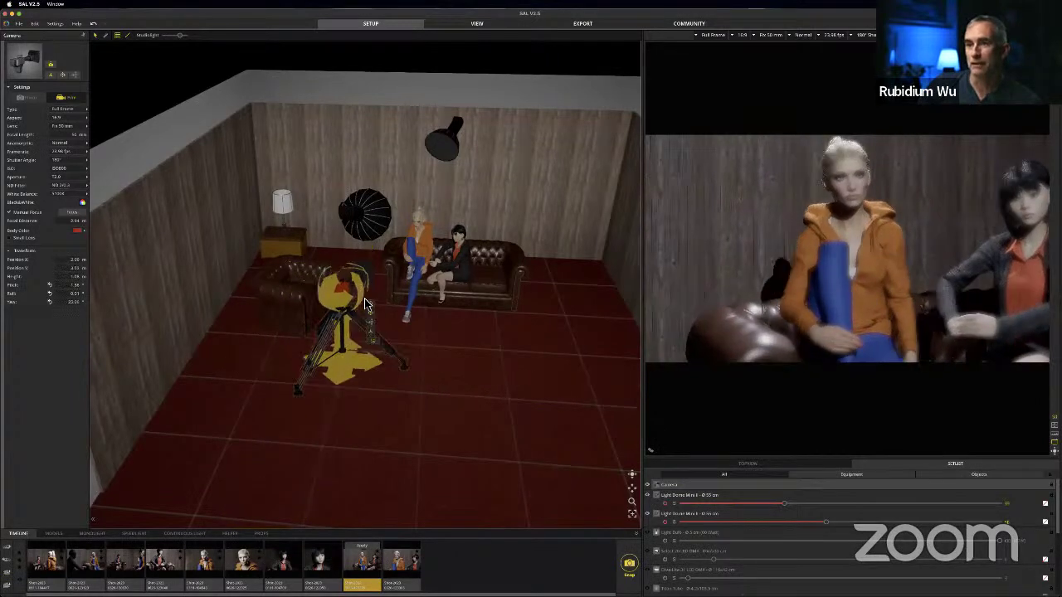
drag(371, 322, 370, 322)
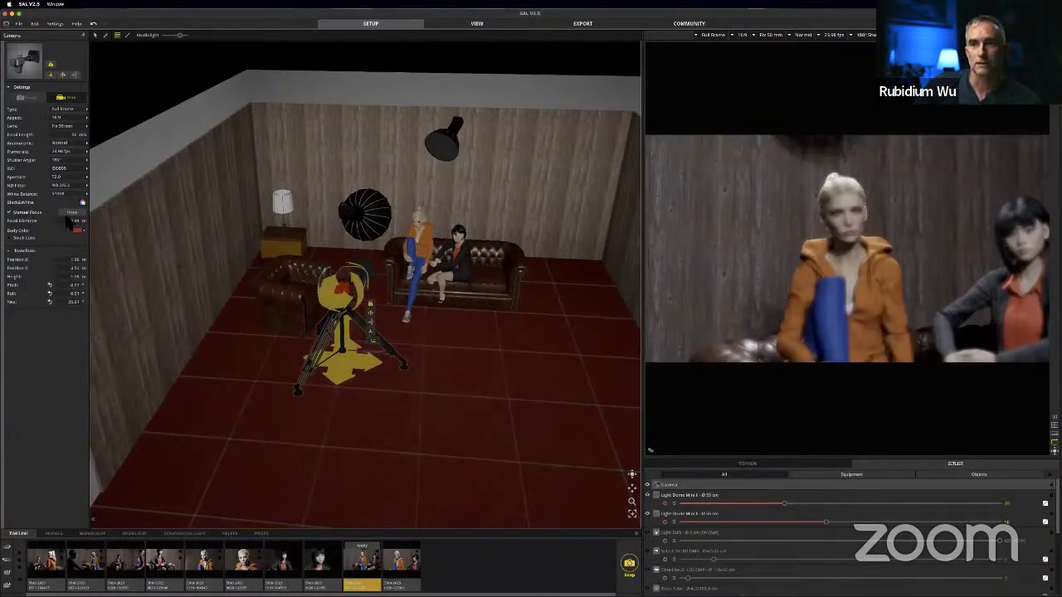
click(38, 217)
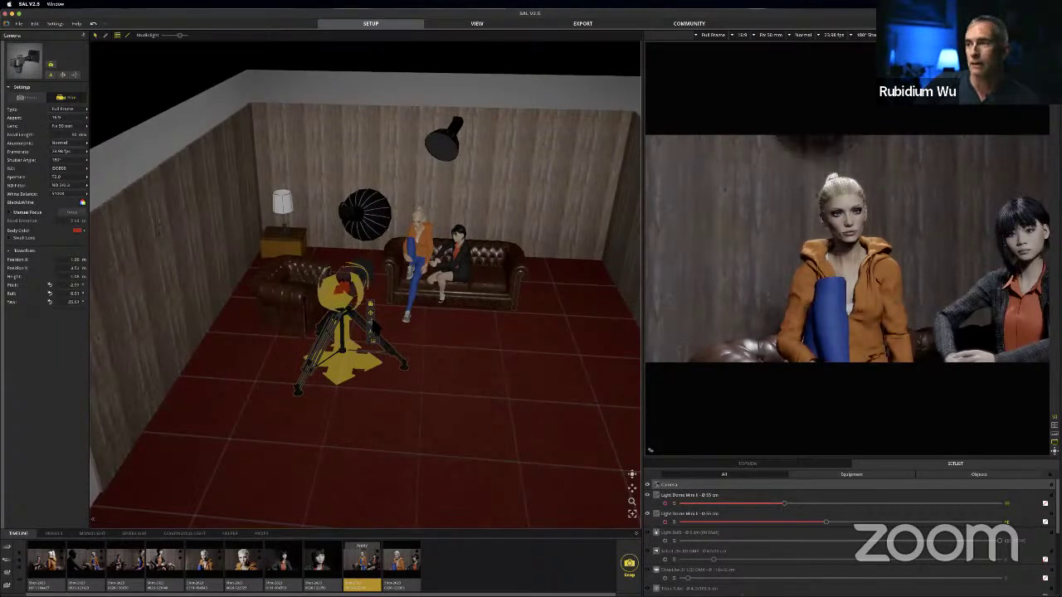
Step: Pull the camera back and move the dark-haired woman from the sofa to the armchair, turned toward the blonde woman
click(372, 323)
click(371, 323)
drag(355, 373, 448, 448)
drag(446, 275, 365, 307)
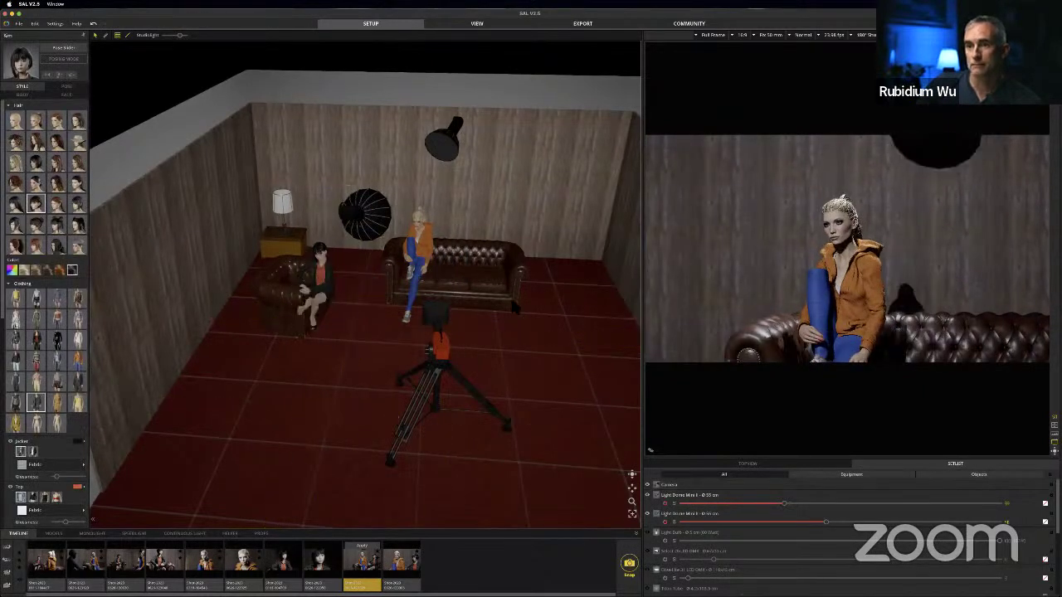
drag(515, 307, 593, 307)
drag(341, 301, 325, 301)
Step: Shift the camera sideways until it faces the blonde woman frontally for a single shot
drag(465, 442, 427, 475)
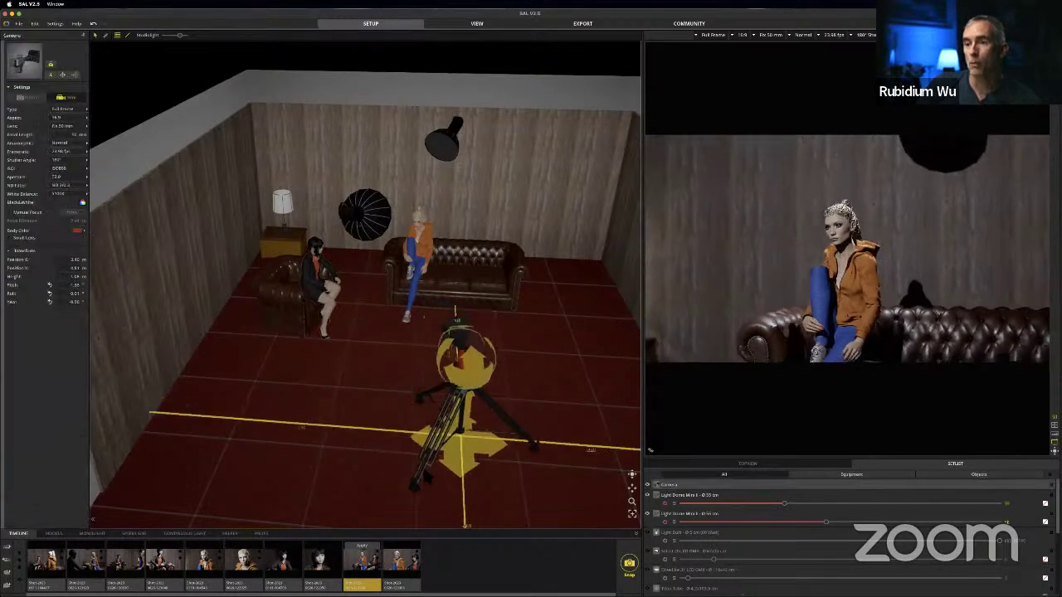
drag(455, 319, 404, 314)
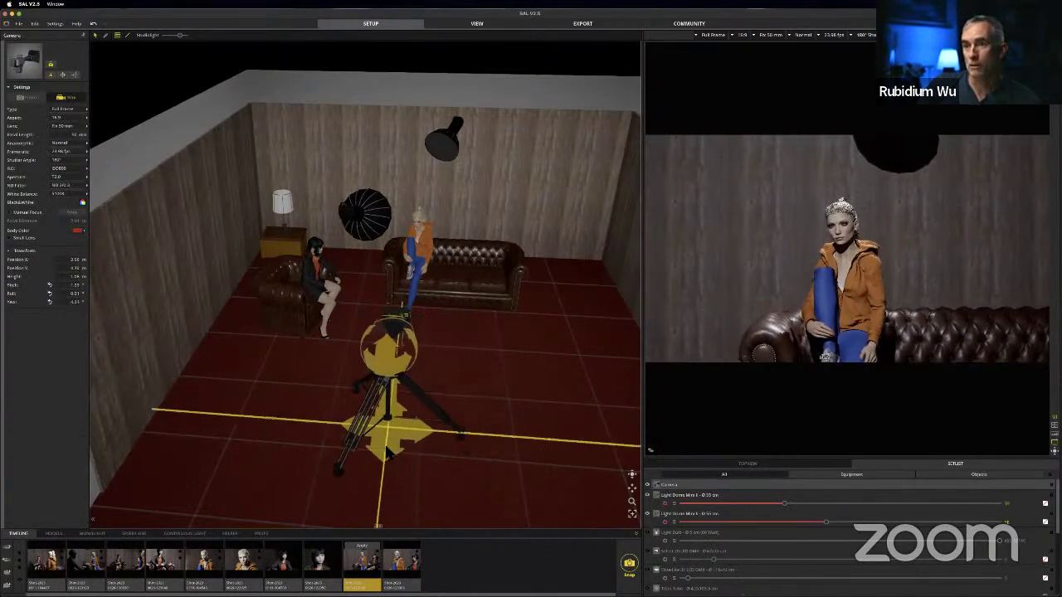
drag(386, 451, 381, 447)
Step: Seat the dark-haired woman beside the blonde woman on the sofa and try a closer and a wider two-shot
drag(330, 304, 448, 282)
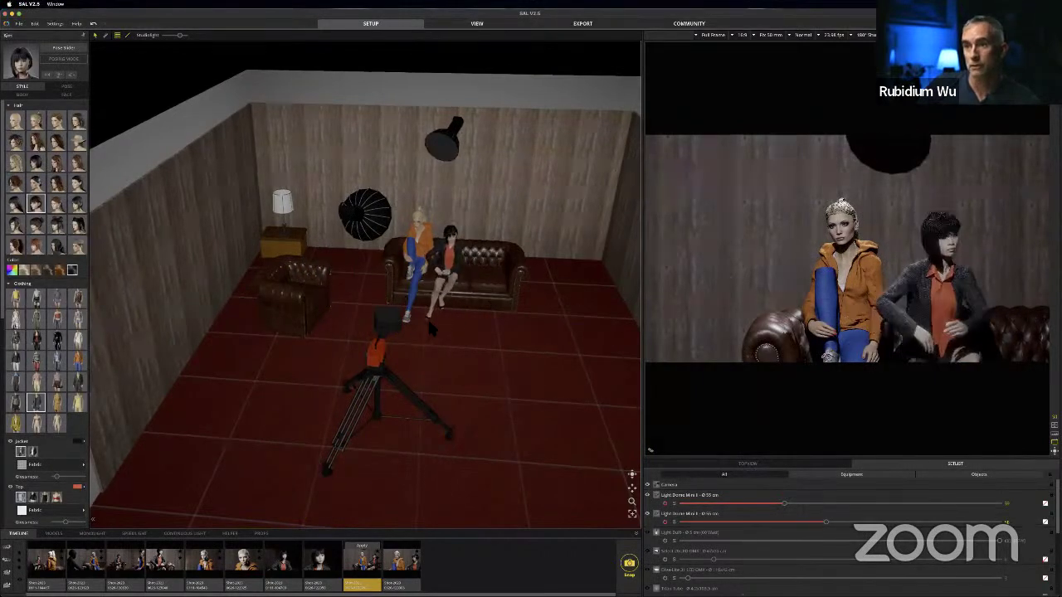
click(374, 359)
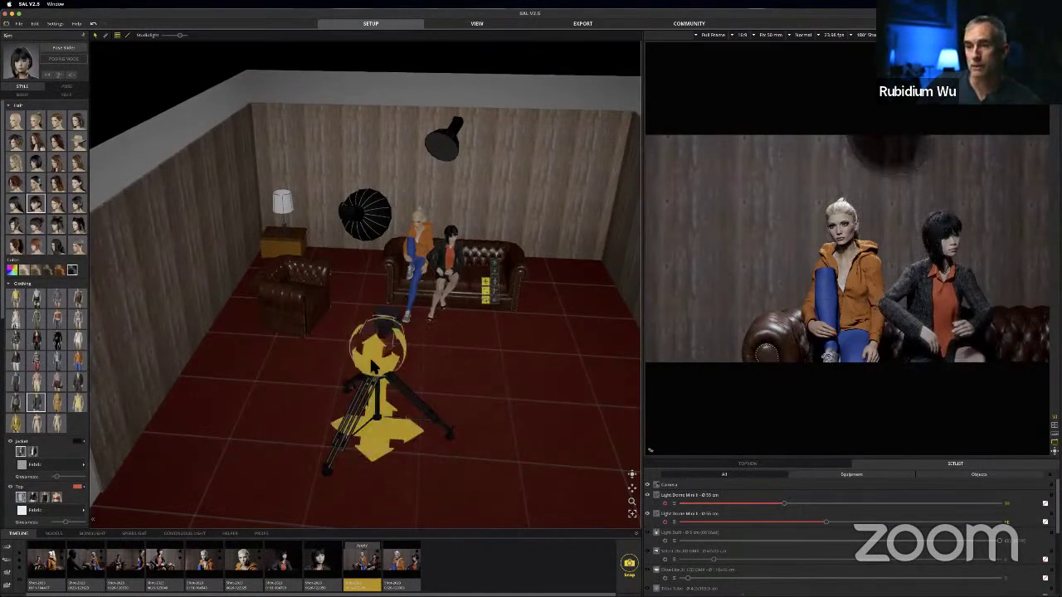
drag(403, 423, 409, 401)
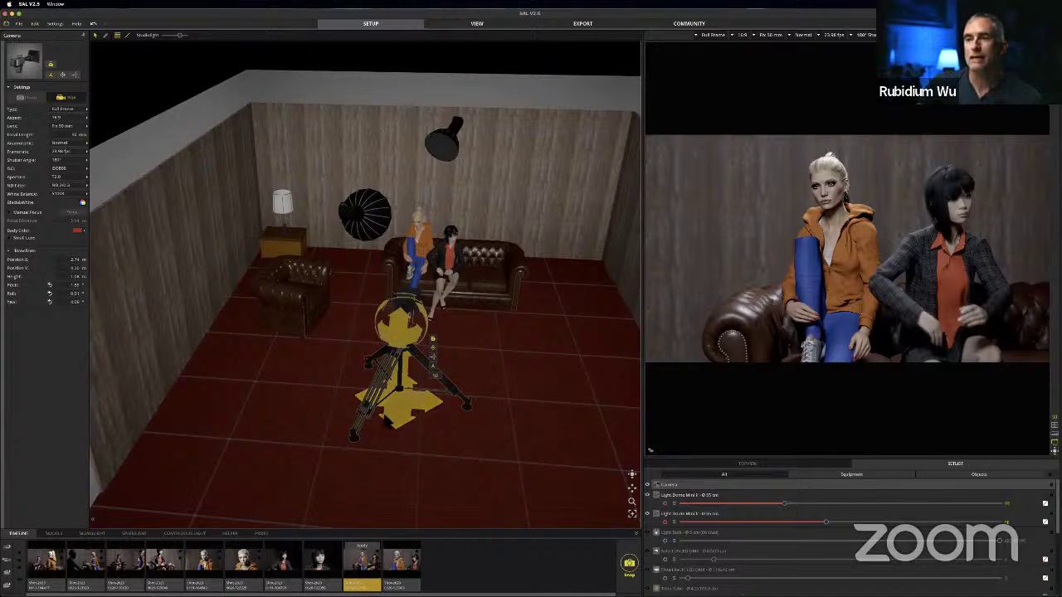
drag(410, 405, 402, 514)
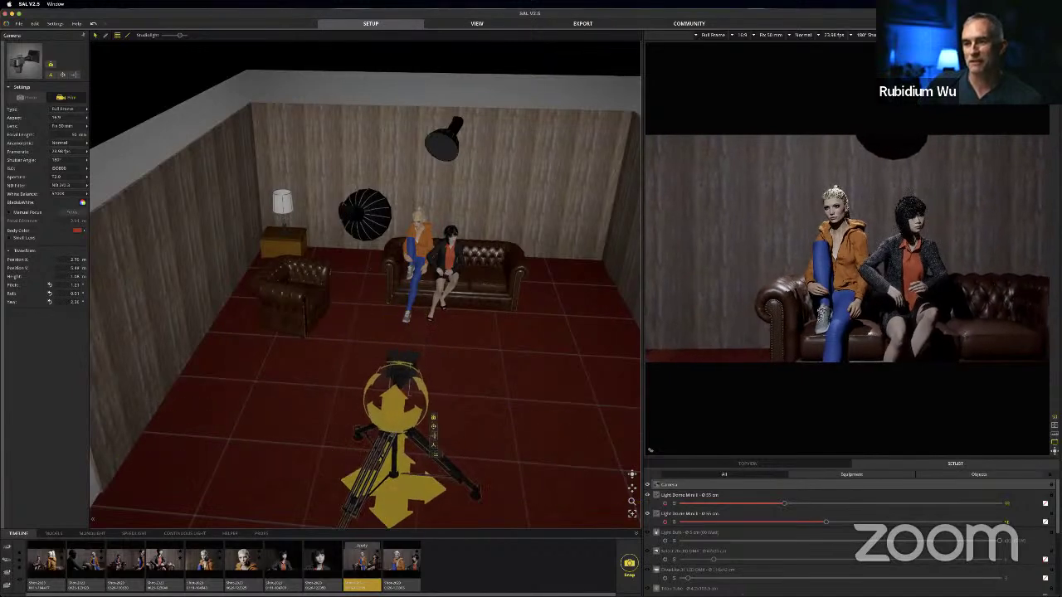
Step: Open the stored over-the-shoulder shot past the blonde woman without saving, and move the camera to the room's front, aimed at the women
click(46, 560)
click(547, 327)
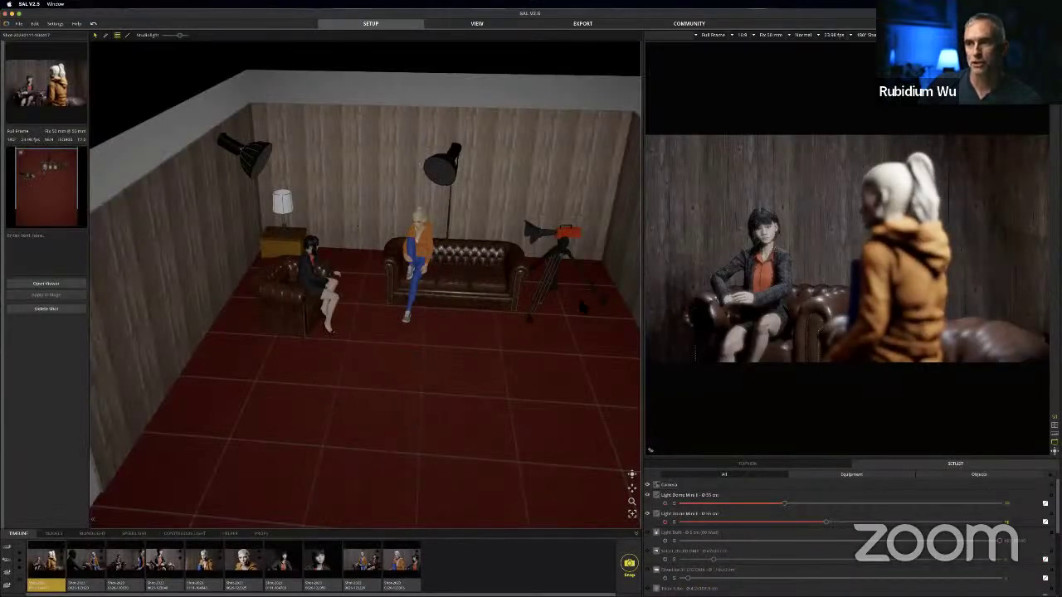
click(582, 310)
drag(582, 310, 386, 501)
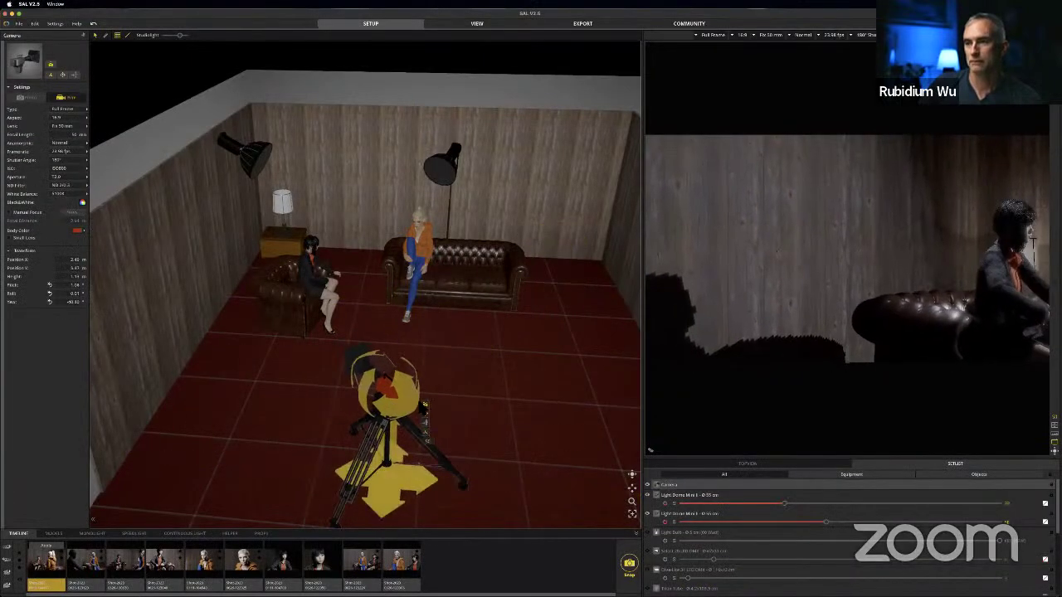
drag(405, 402, 395, 405)
drag(53, 473, 52, 473)
drag(393, 400, 54, 433)
drag(393, 400, 106, 302)
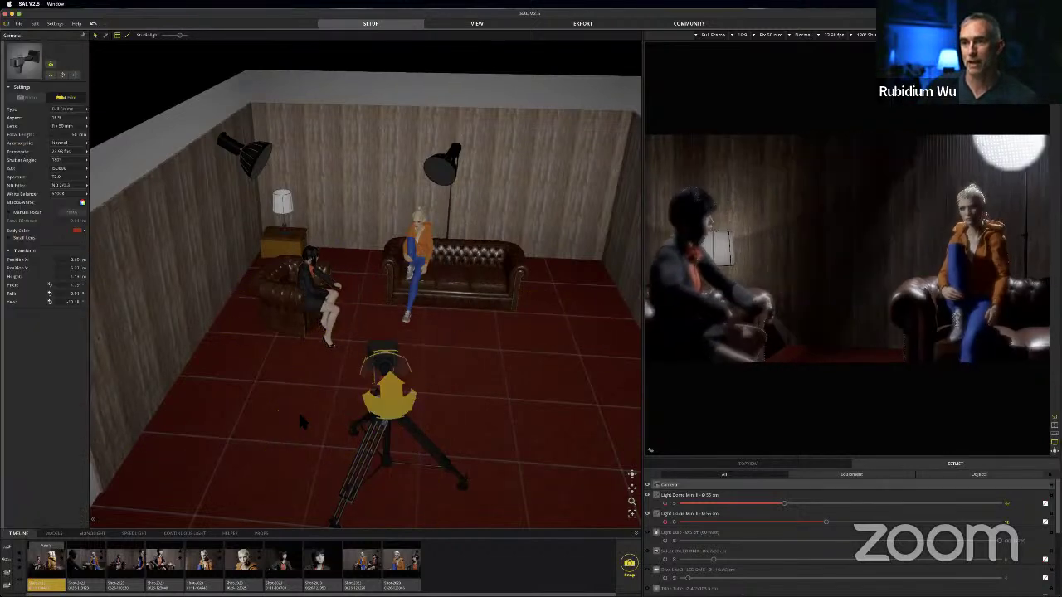
drag(301, 418, 365, 416)
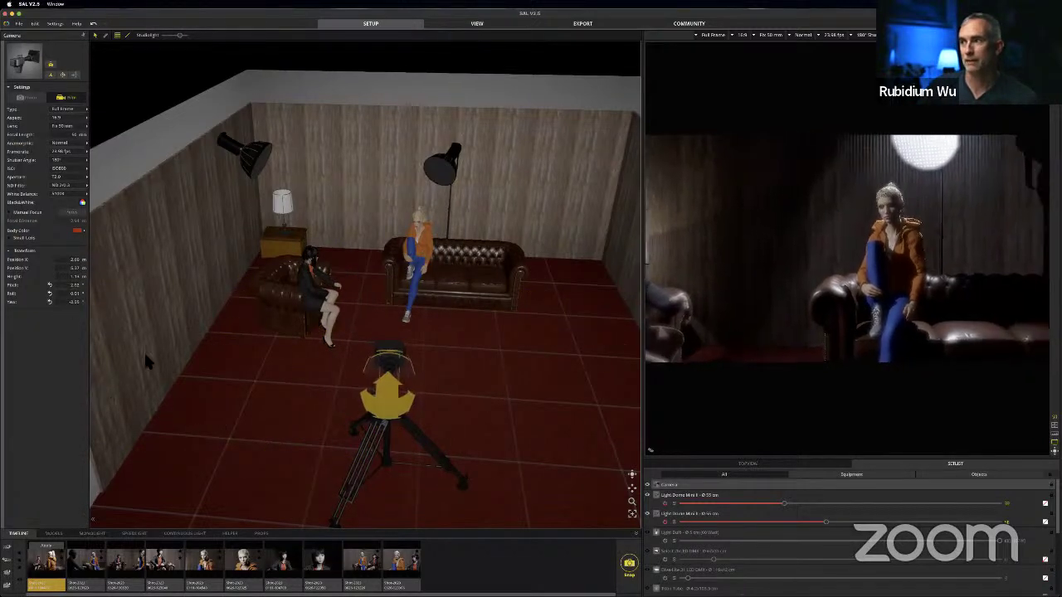
Step: Try shifting the armchair and moving the dark-haired woman beside the blonde woman on the sofa, then undo the woman's move
drag(282, 309, 458, 298)
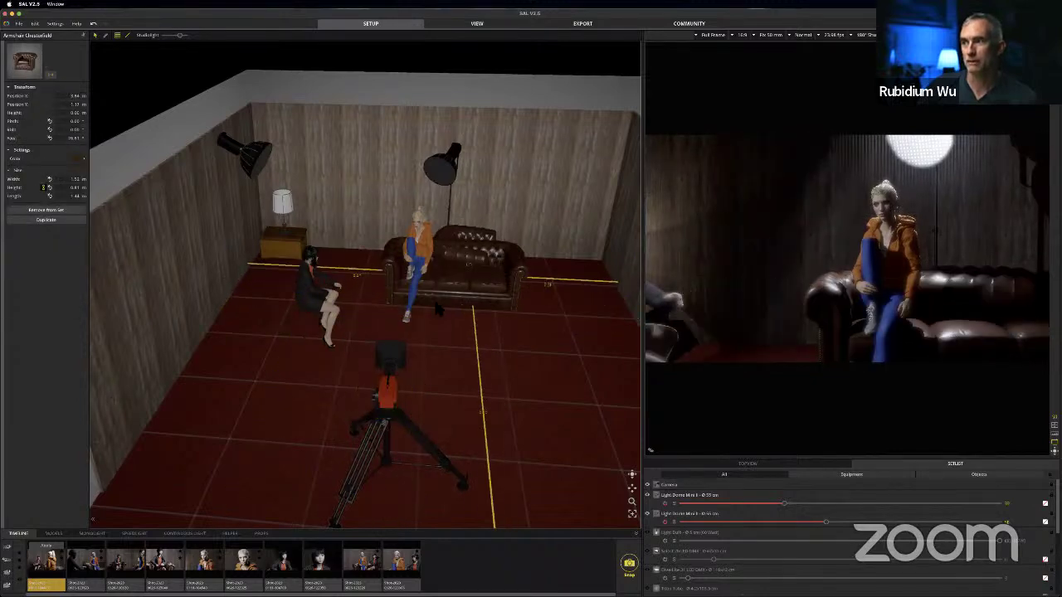
click(331, 312)
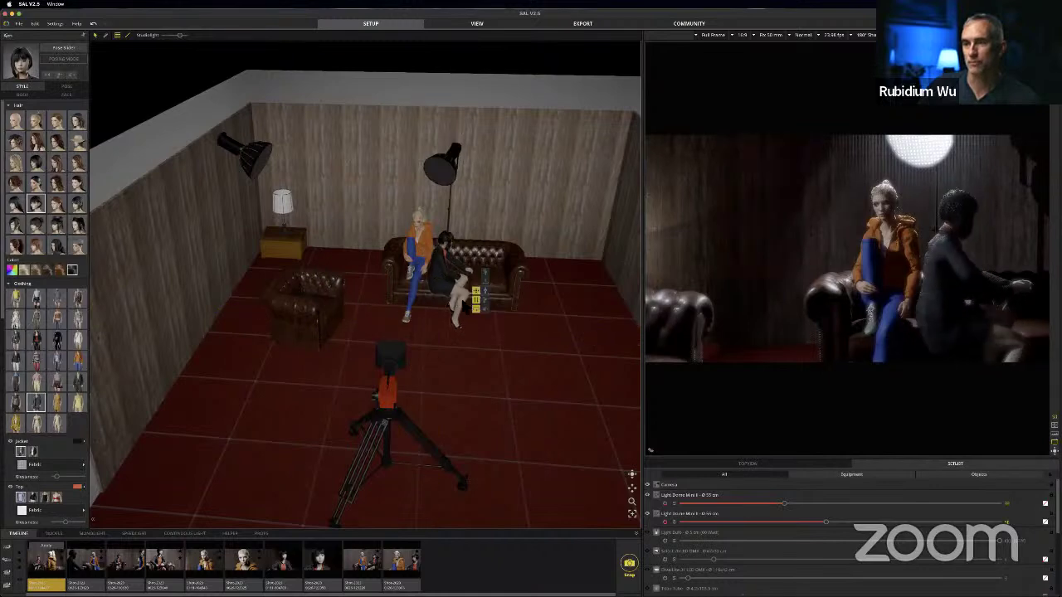
right_drag(422, 325, 453, 316)
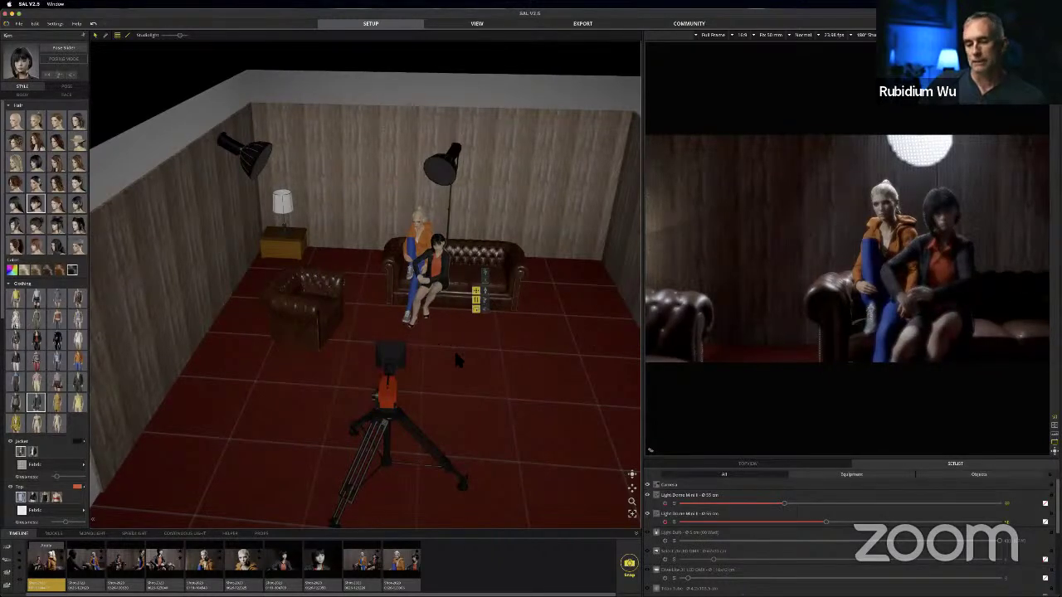
key(super+z)
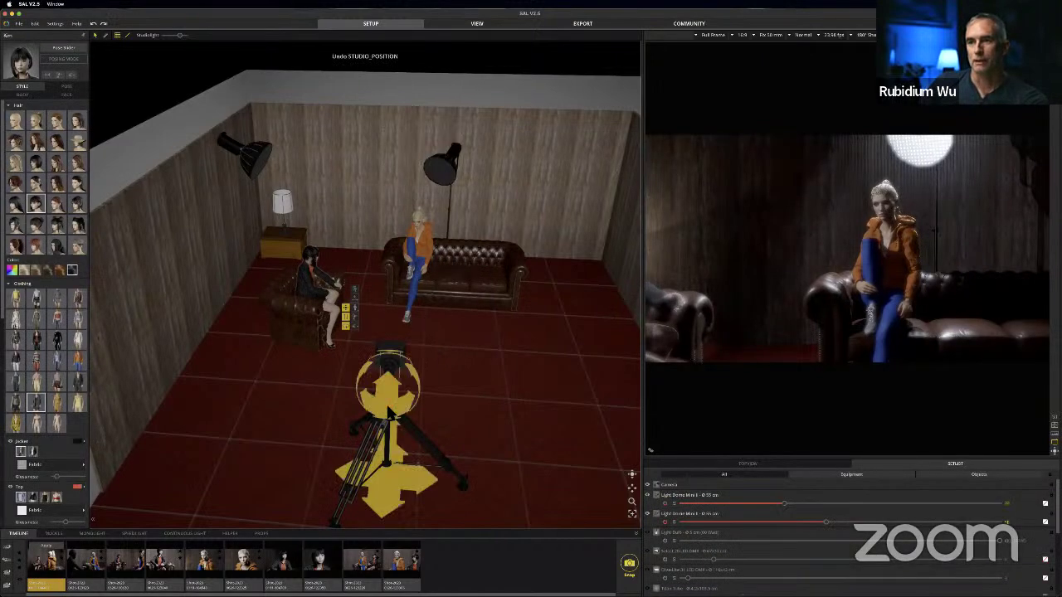
Step: Try a two-shot with the table lamp between the women, then move the camera closer and pan toward the blonde woman
drag(393, 491, 469, 419)
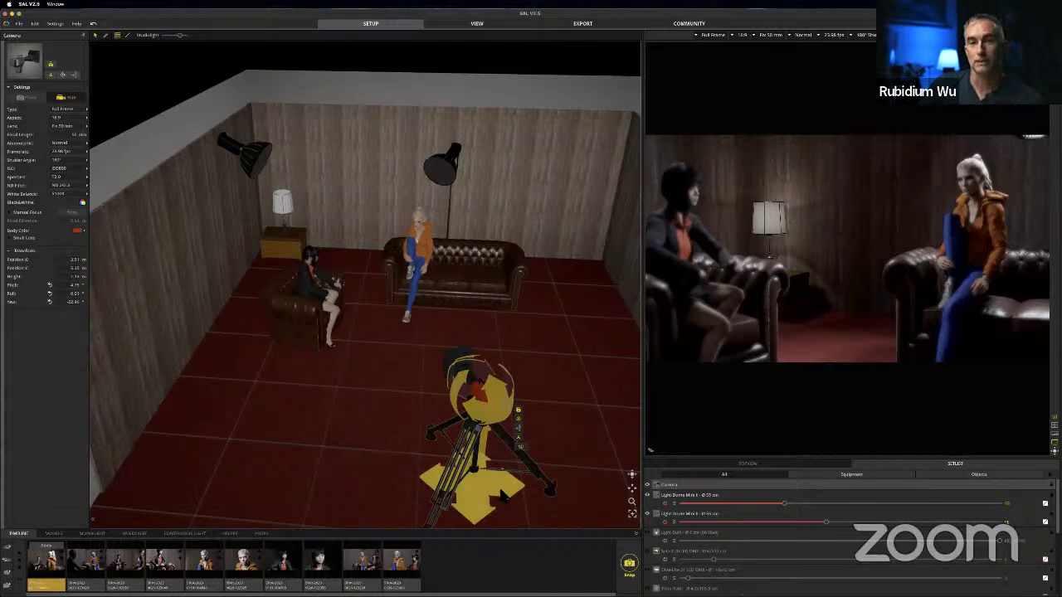
drag(502, 495, 419, 436)
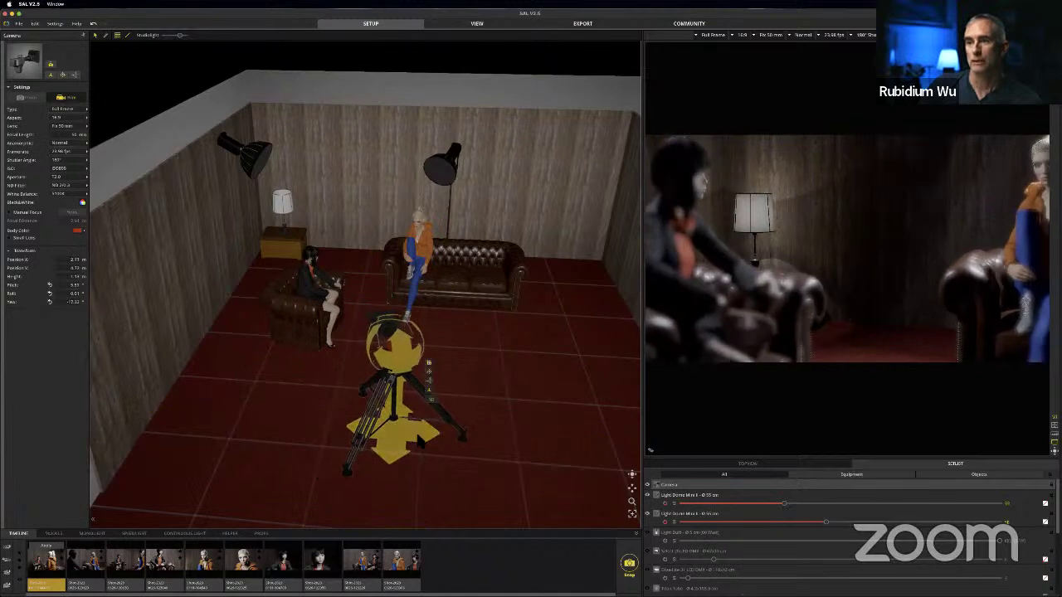
drag(400, 355, 425, 353)
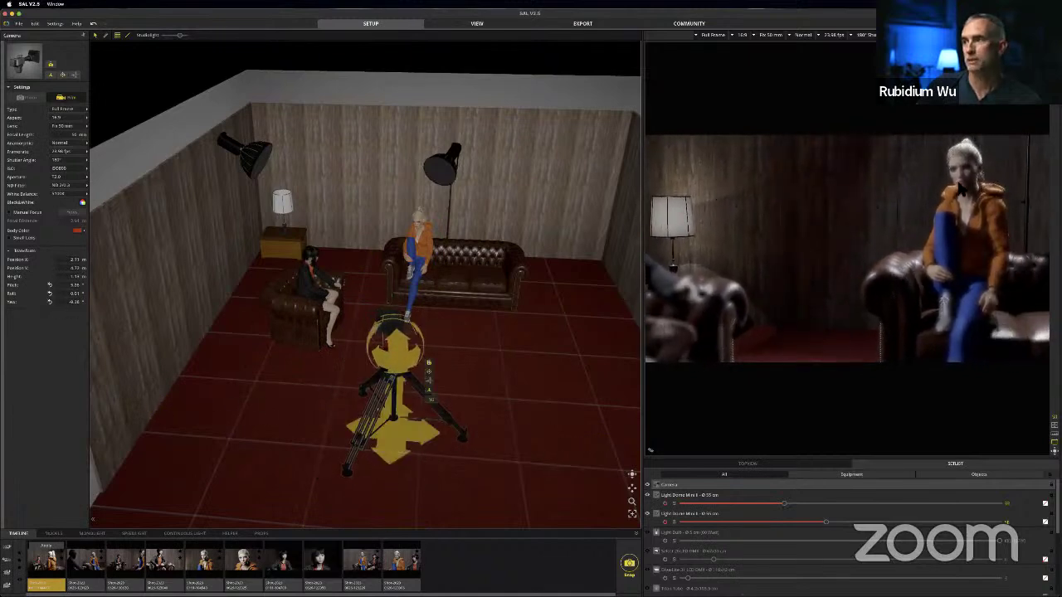
Step: Move the camera behind the dark-haired woman and frame an over-the-shoulder shot of the blonde woman
drag(421, 444, 298, 397)
drag(182, 355, 203, 348)
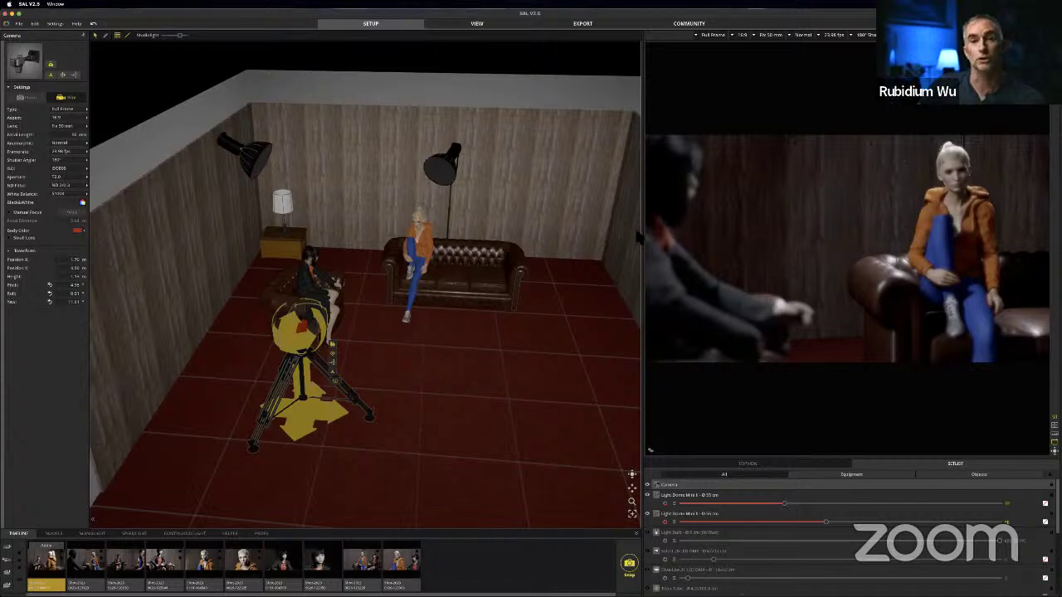
drag(359, 409, 267, 400)
drag(231, 326, 43, 322)
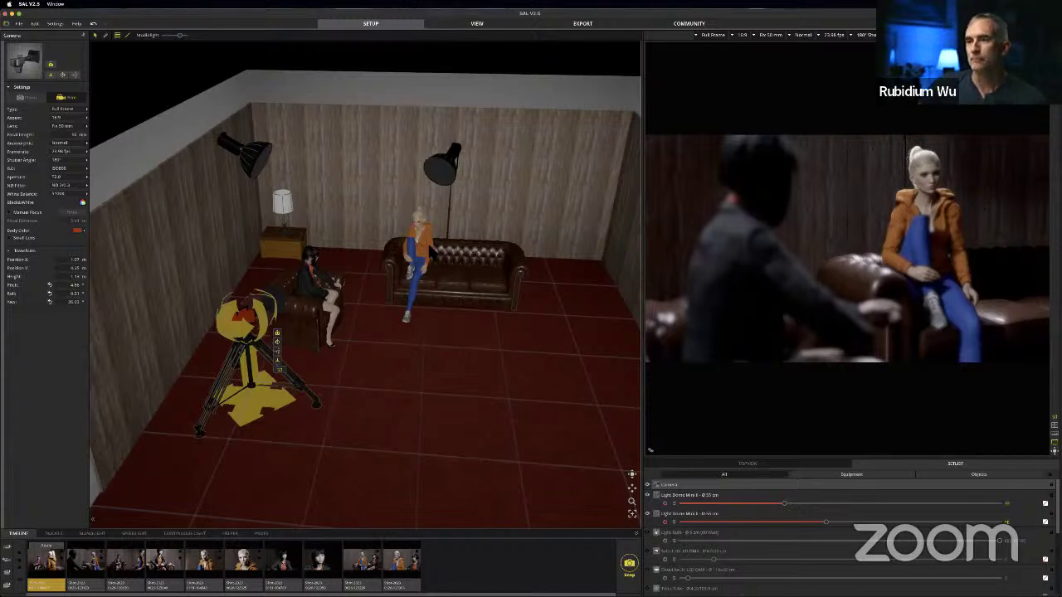
drag(280, 400, 273, 398)
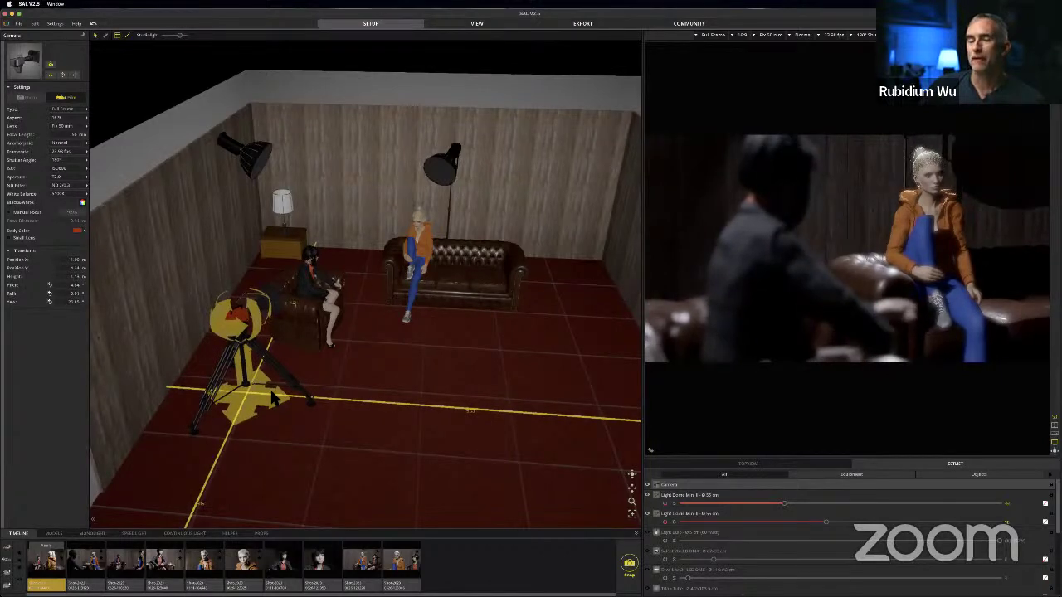
Step: Return the camera to a wide frontal two-shot, then push it in between the women and aim it at the blonde woman
drag(274, 399, 415, 487)
drag(798, 411, 936, 413)
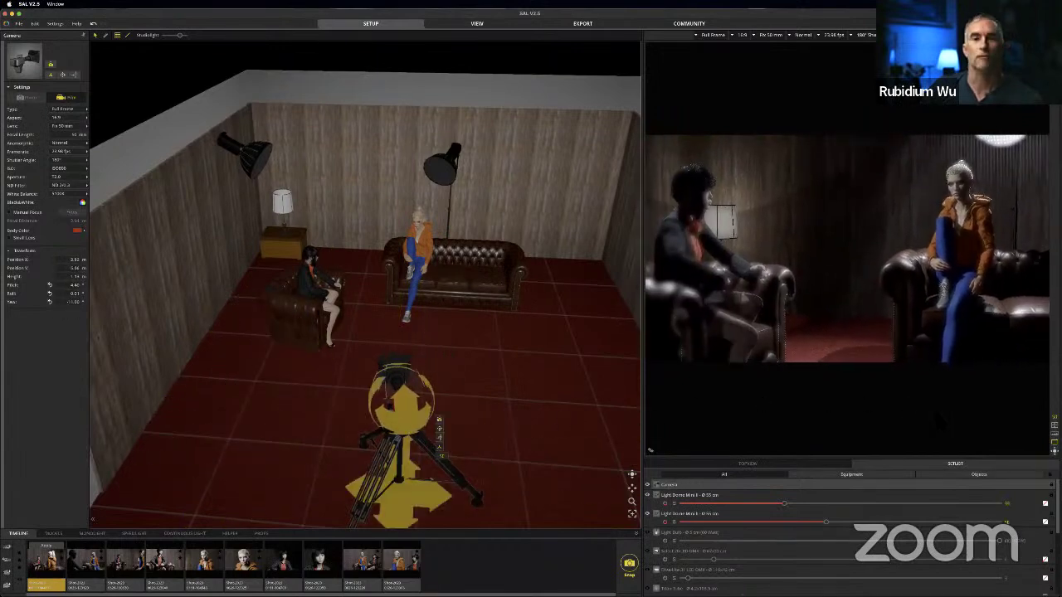
drag(413, 510, 385, 340)
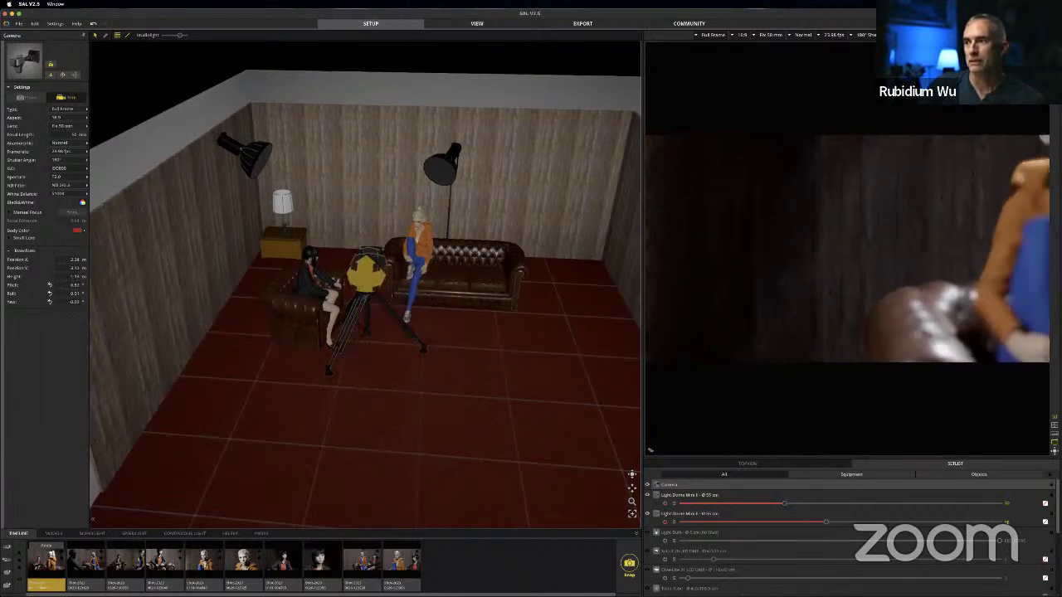
drag(374, 274, 362, 273)
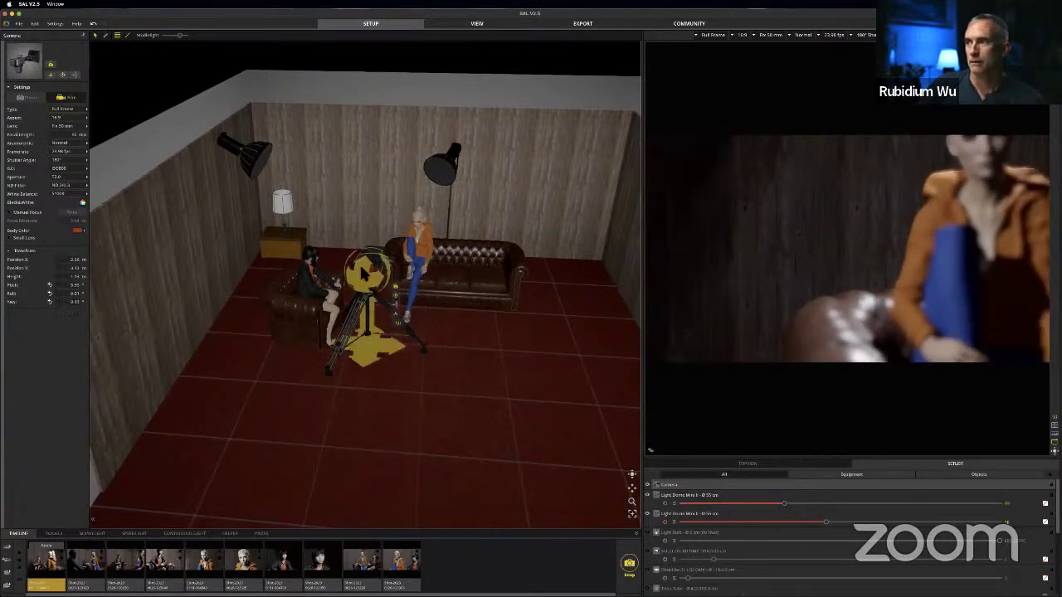
Step: Load the saved close-up of the blonde woman, discard the current changes, and dim the light beside the table lamp
double_click(243, 561)
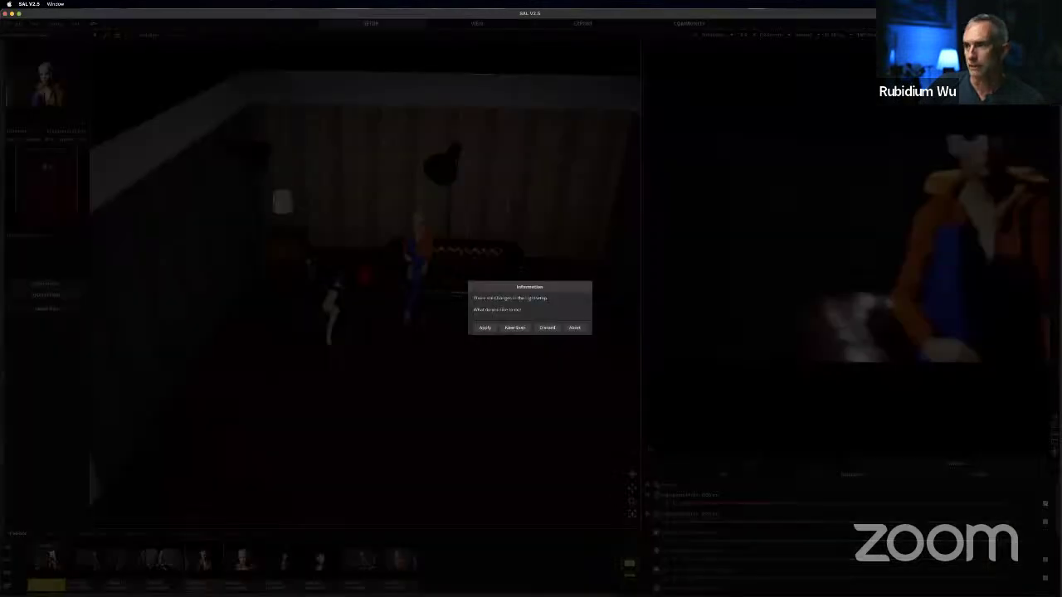
click(550, 328)
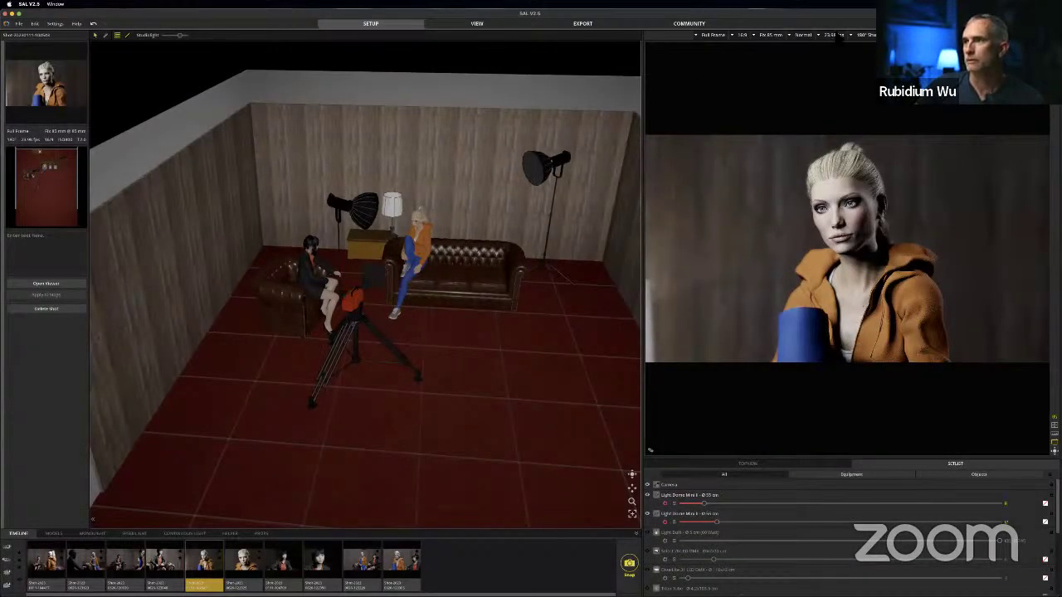
click(903, 35)
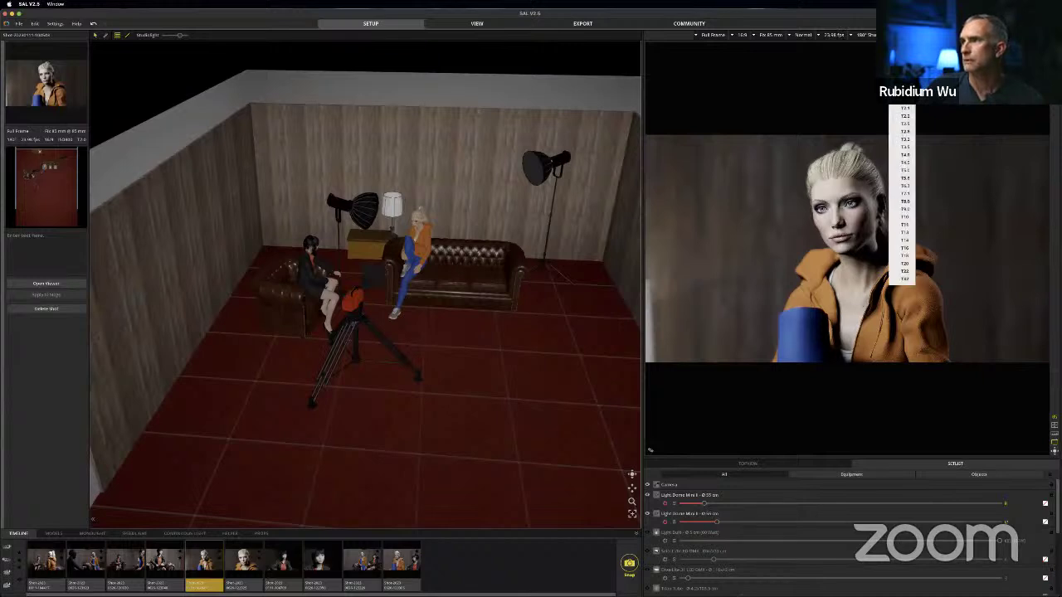
click(482, 205)
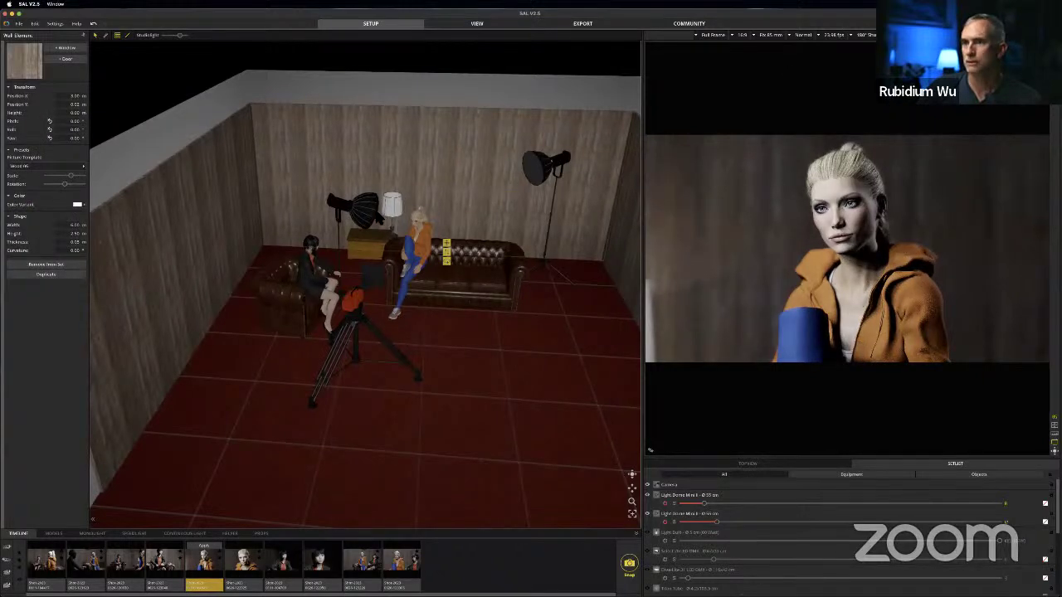
click(363, 213)
drag(383, 286, 381, 290)
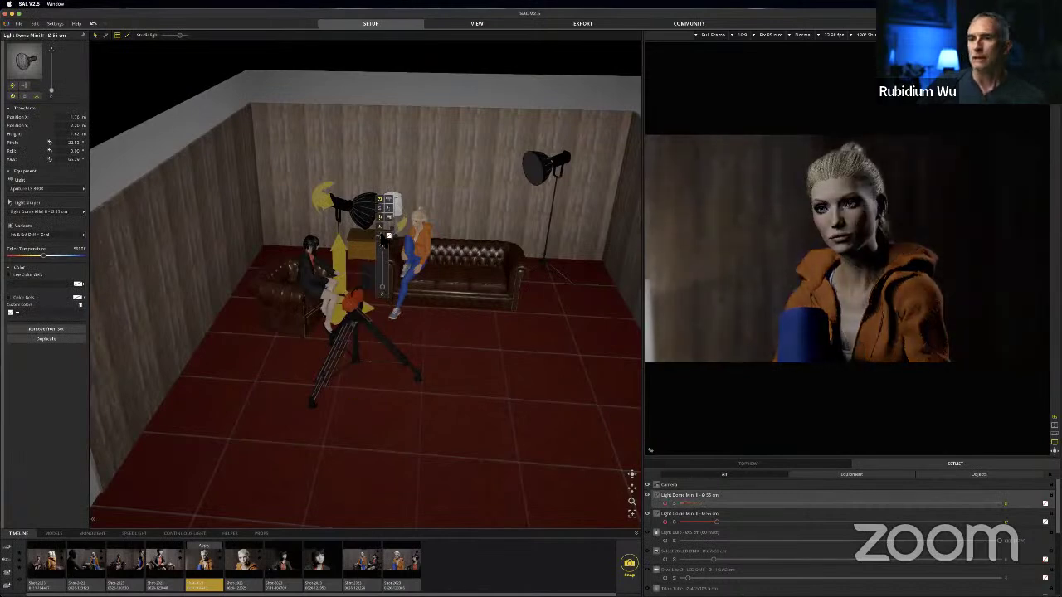
Step: Lower the camera slightly, move it toward the armchair, and reframe the blonde woman's shot closer to her eyeline
drag(367, 375, 379, 353)
drag(378, 312, 375, 318)
drag(375, 357, 352, 372)
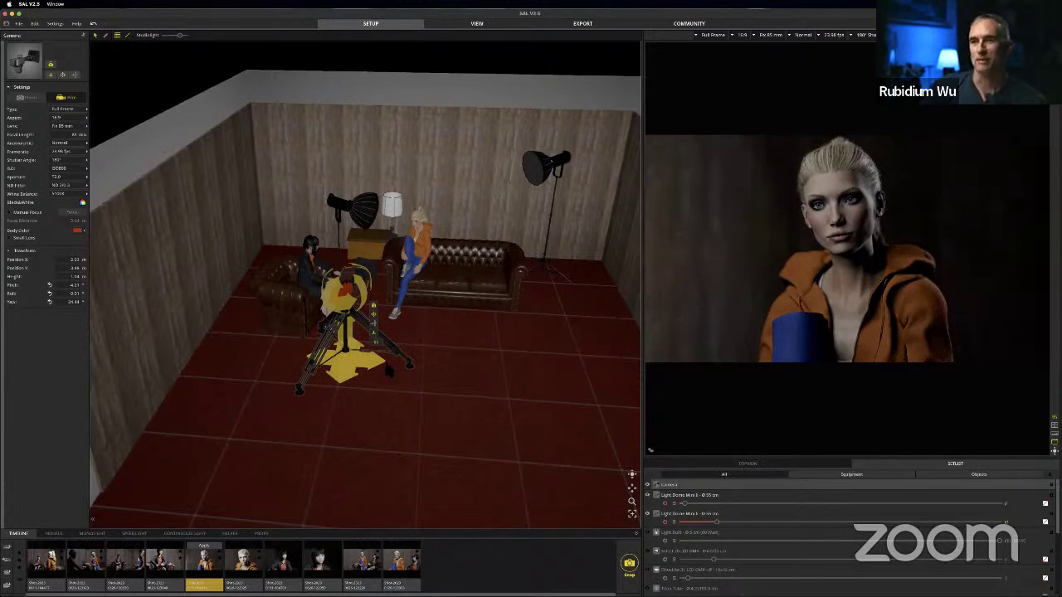
drag(348, 369, 342, 370)
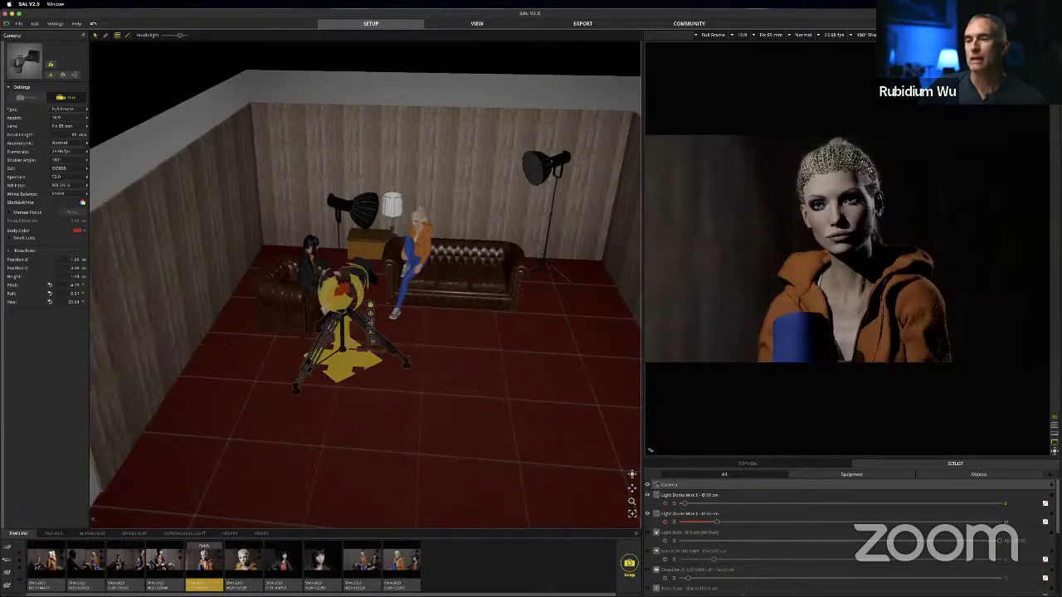
Step: Load the saved shot of the dark-haired woman, discarding changes, and compare closer, wider, lower and higher camera positions facing her
click(283, 563)
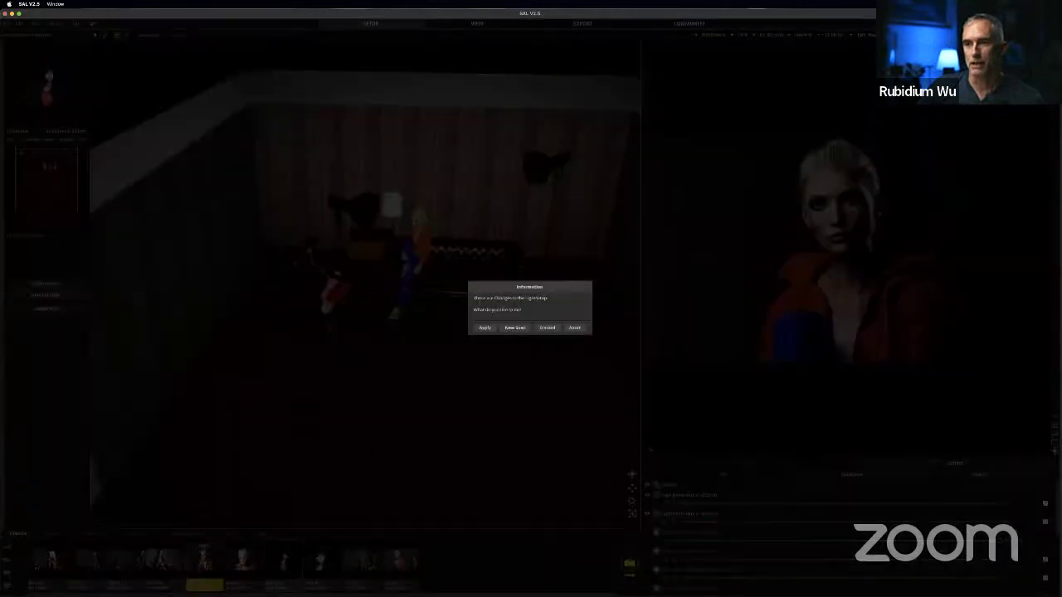
click(547, 329)
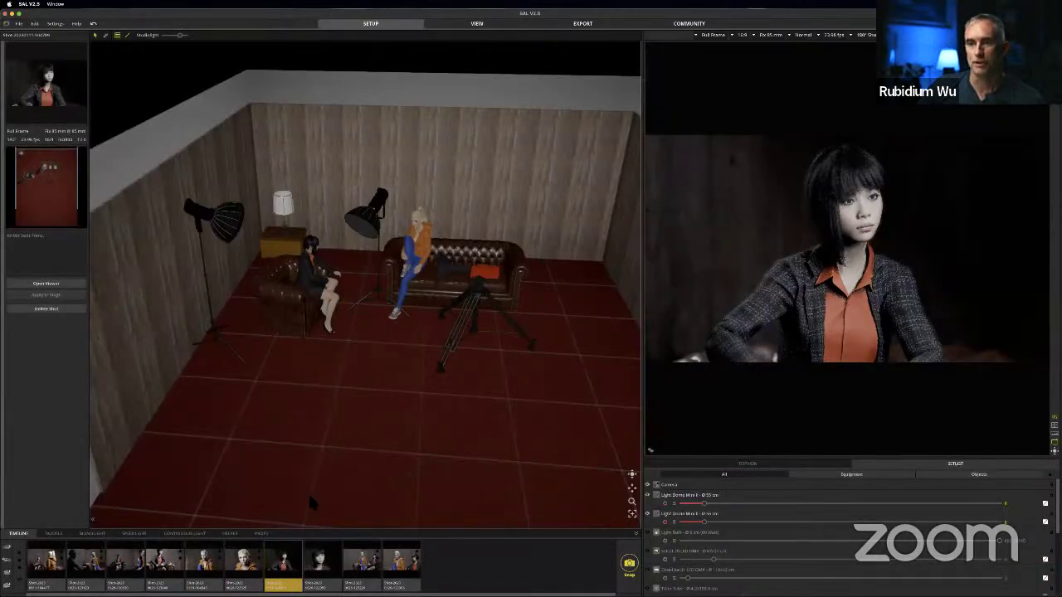
mouse_move(480, 336)
mouse_down()
mouse_move(449, 349)
mouse_move(479, 355)
mouse_up()
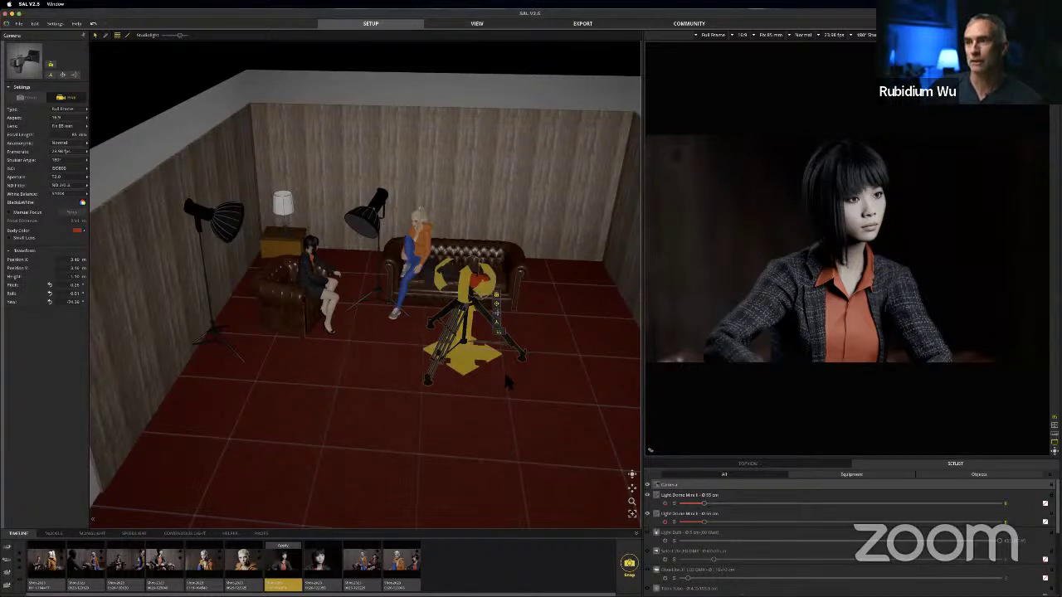
drag(473, 365, 540, 374)
drag(543, 334, 447, 334)
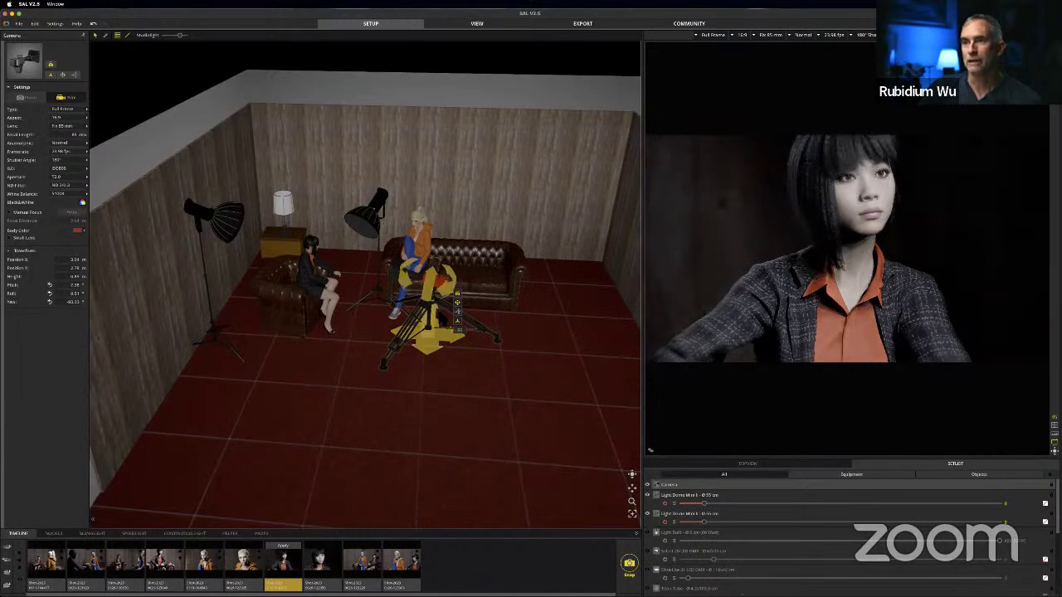
drag(429, 287, 430, 266)
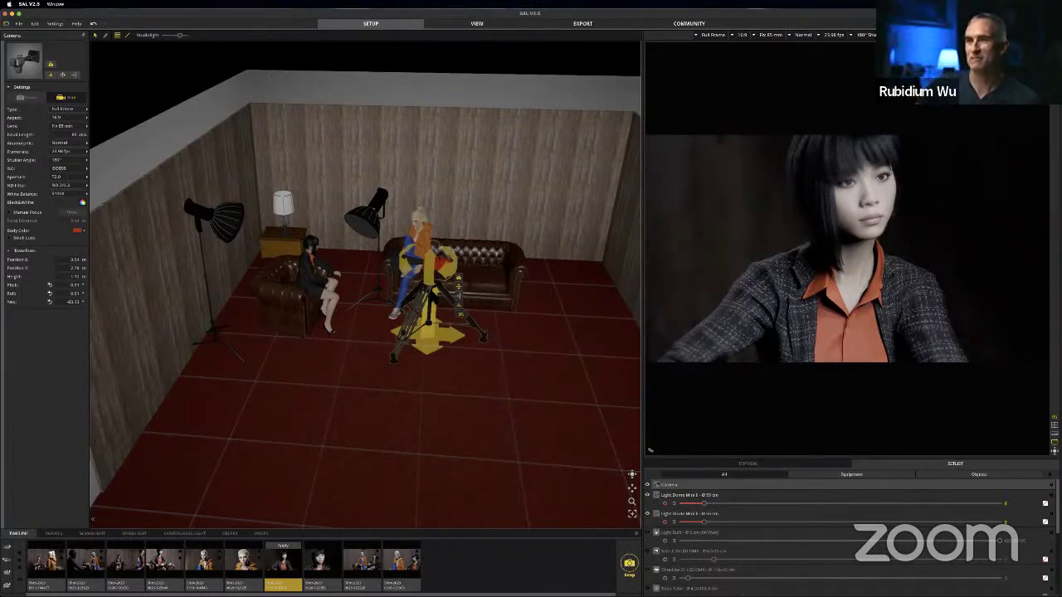
drag(445, 338, 495, 359)
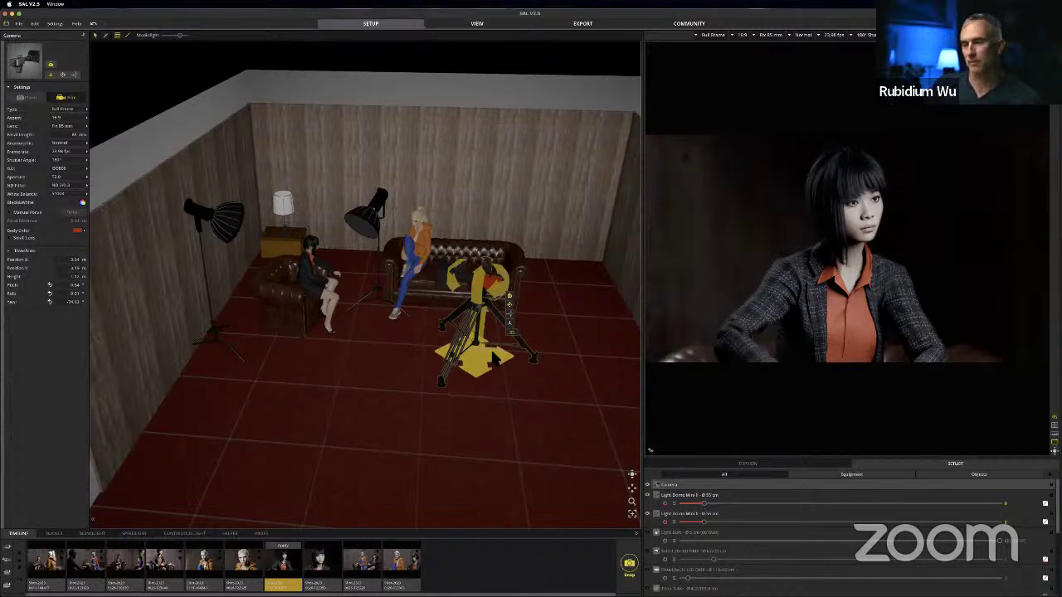
Step: Move the camera behind the dark-haired woman for an over-the-shoulder view, and raise the light standing between the women
drag(485, 365, 176, 403)
click(384, 253)
drag(382, 247, 371, 219)
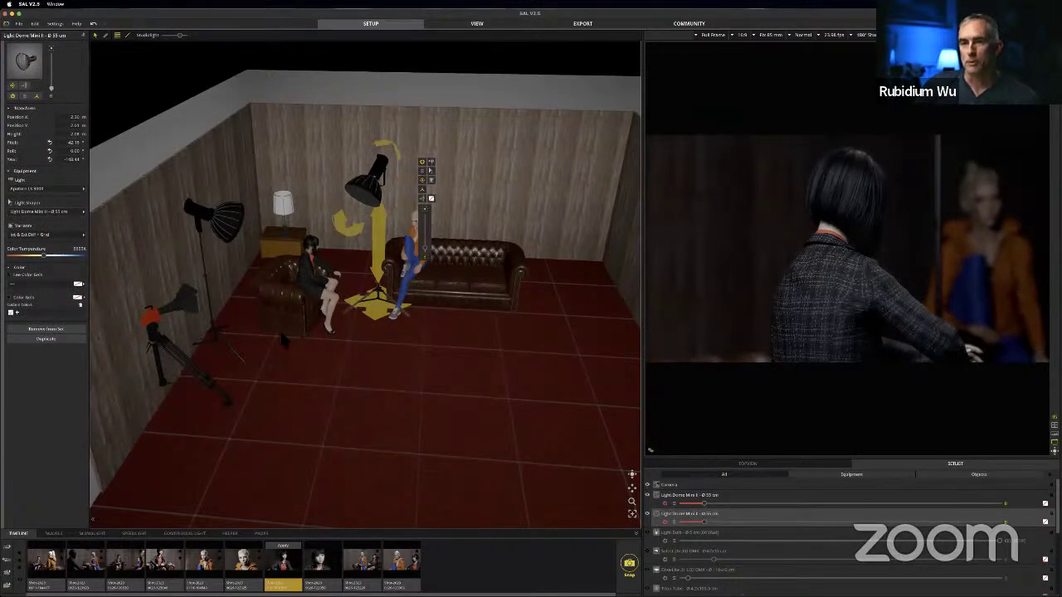
Step: Try the camera in front of and behind the dark-haired woman, then return it to the side facing her
click(165, 322)
click(155, 327)
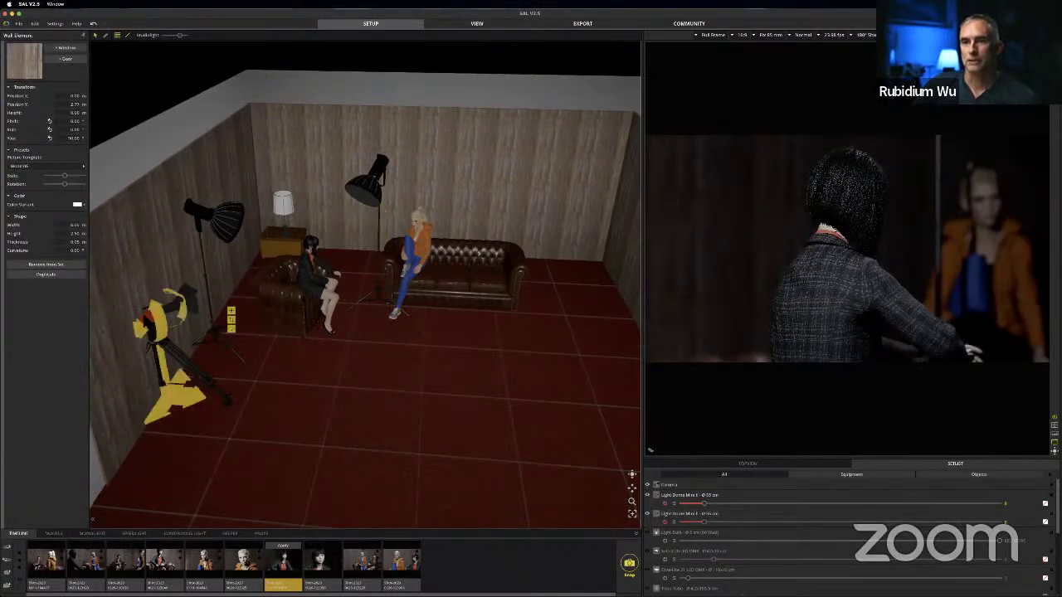
drag(181, 390, 361, 375)
drag(392, 353, 214, 370)
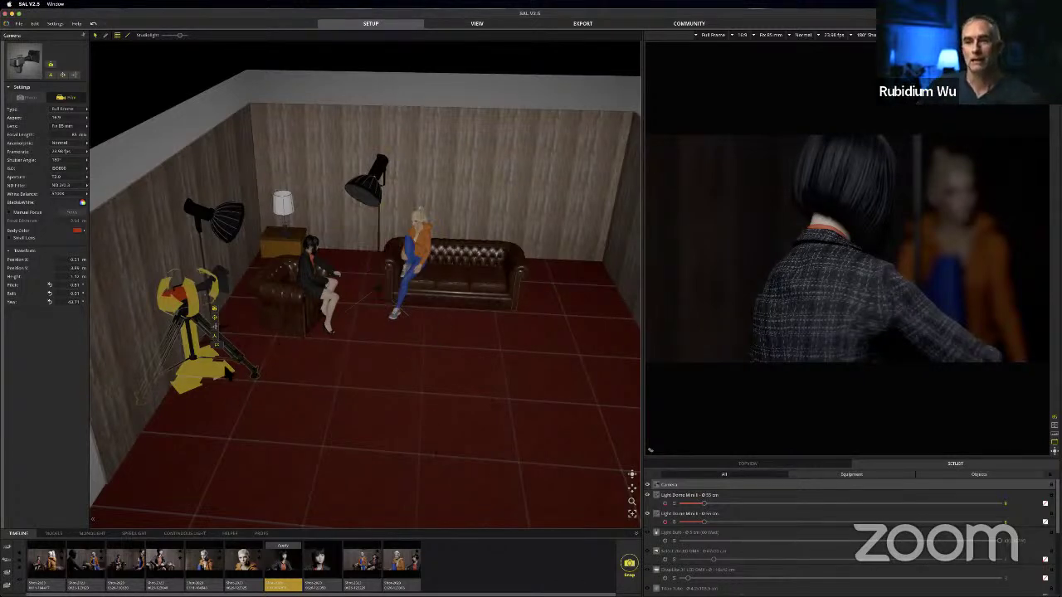
drag(202, 365, 449, 360)
Step: Reload the saved close-up of the blonde woman without keeping the changes, and reduce the brightness of the light near the lamp
click(243, 562)
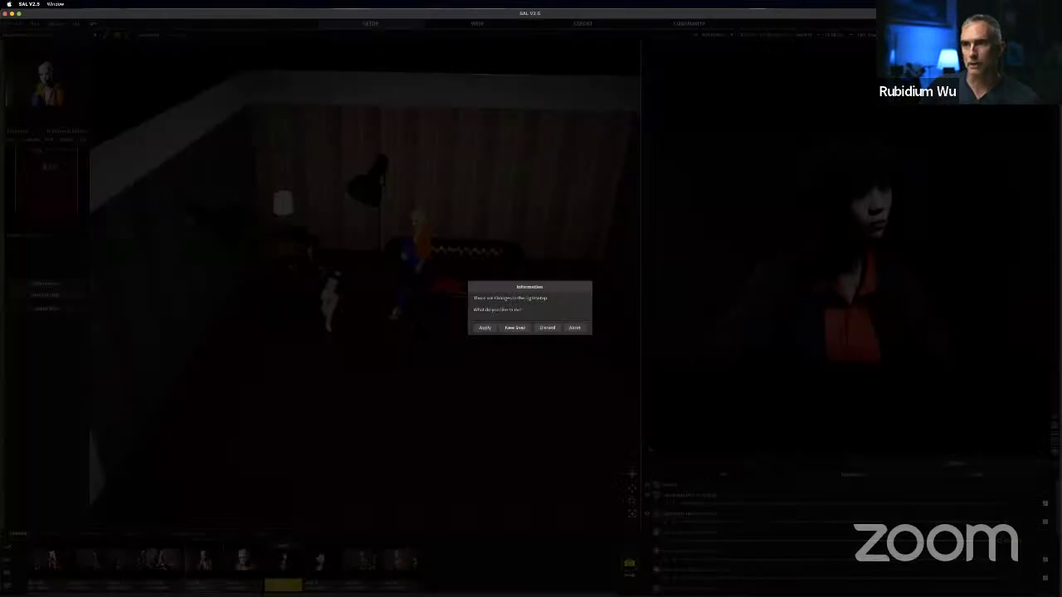
click(547, 328)
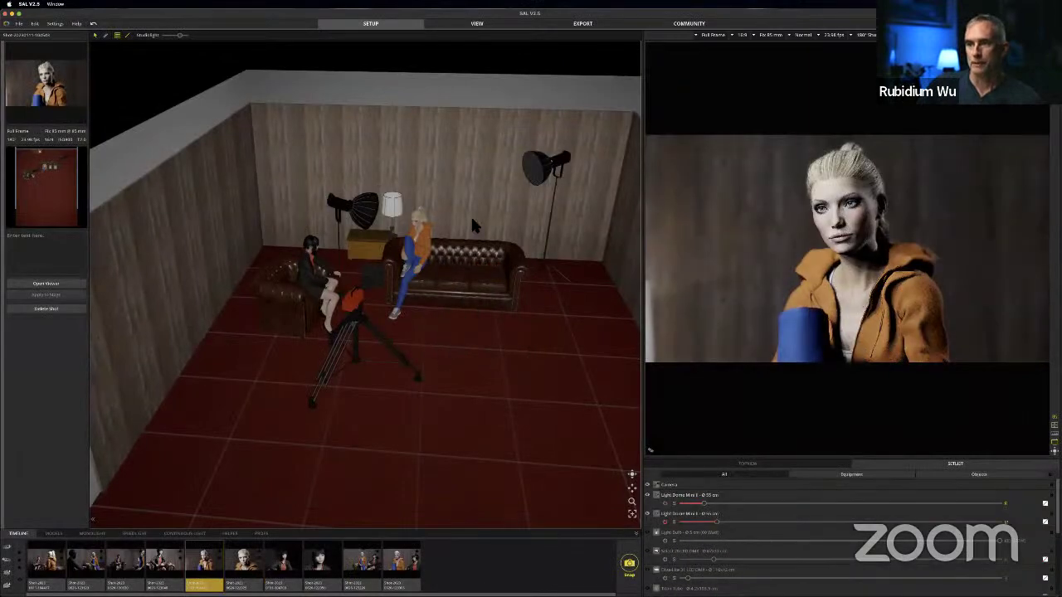
click(388, 213)
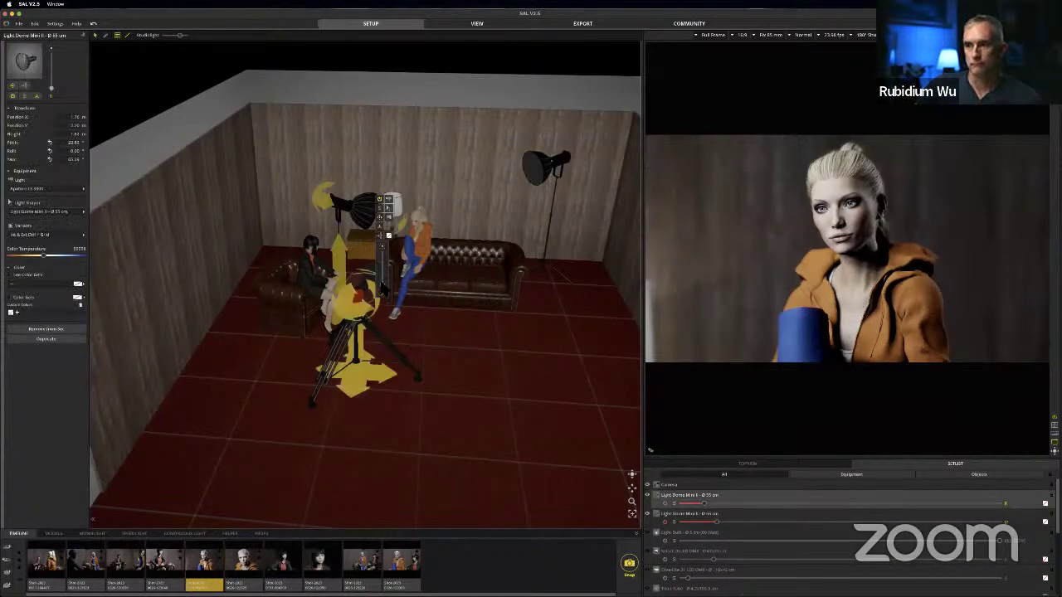
drag(382, 285, 382, 288)
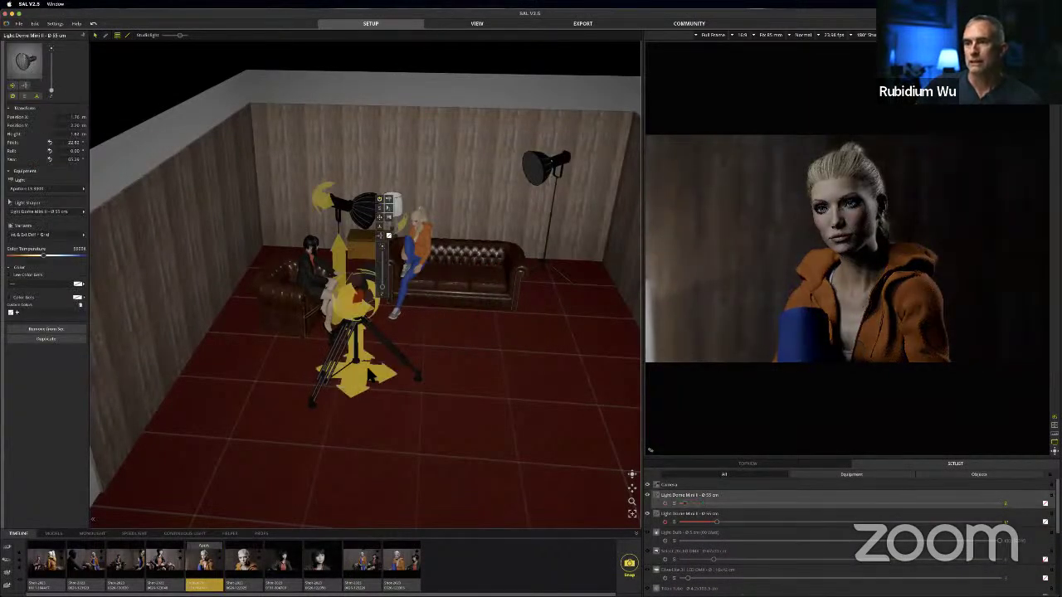
Step: Pull the camera back past the armchair for a wider shot of the blonde woman, and raise the light near the lamp
click(355, 383)
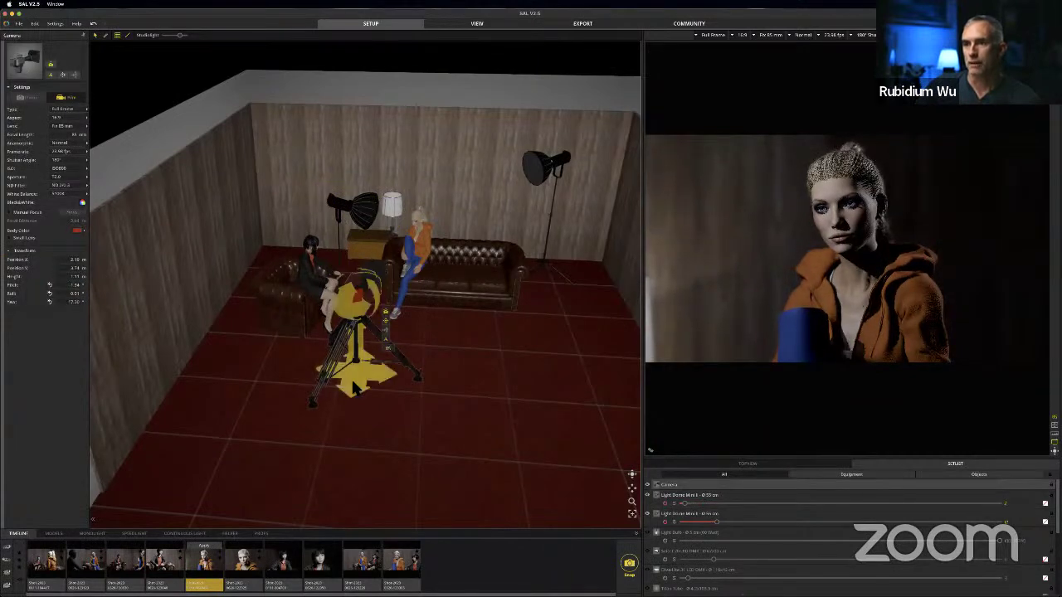
drag(356, 388, 273, 436)
drag(339, 249, 339, 239)
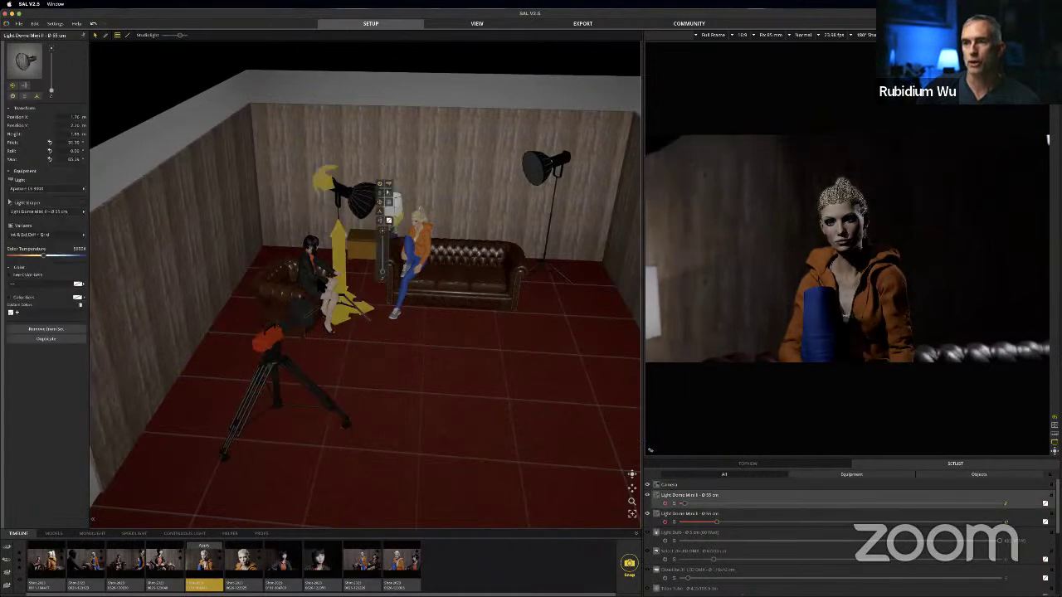
Step: Move the dark-haired woman from the armchair to the sofa beside the blonde woman, and shift the light toward them
click(321, 286)
drag(321, 287, 348, 319)
click(355, 213)
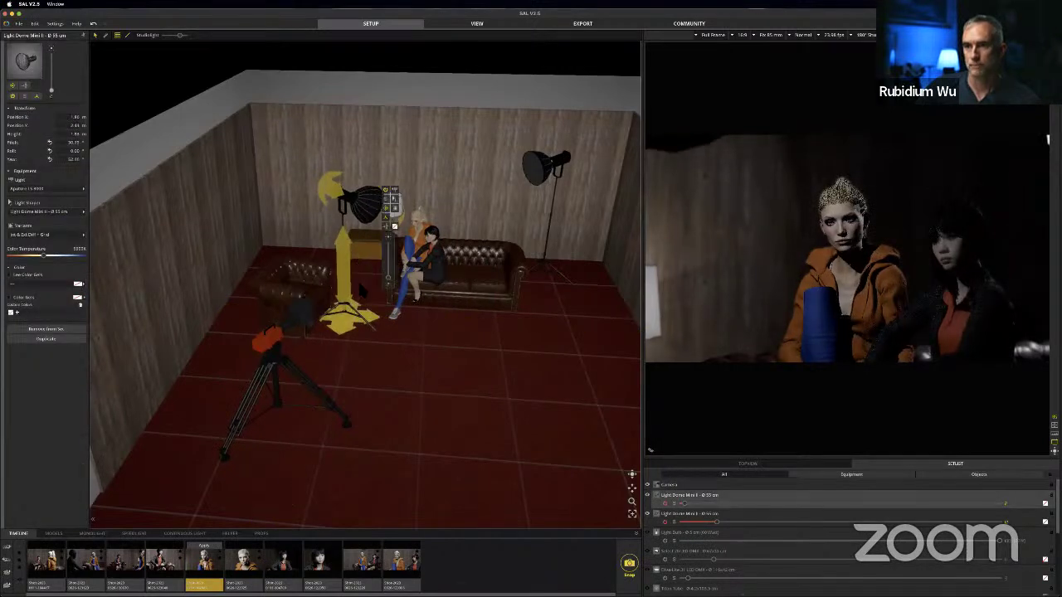